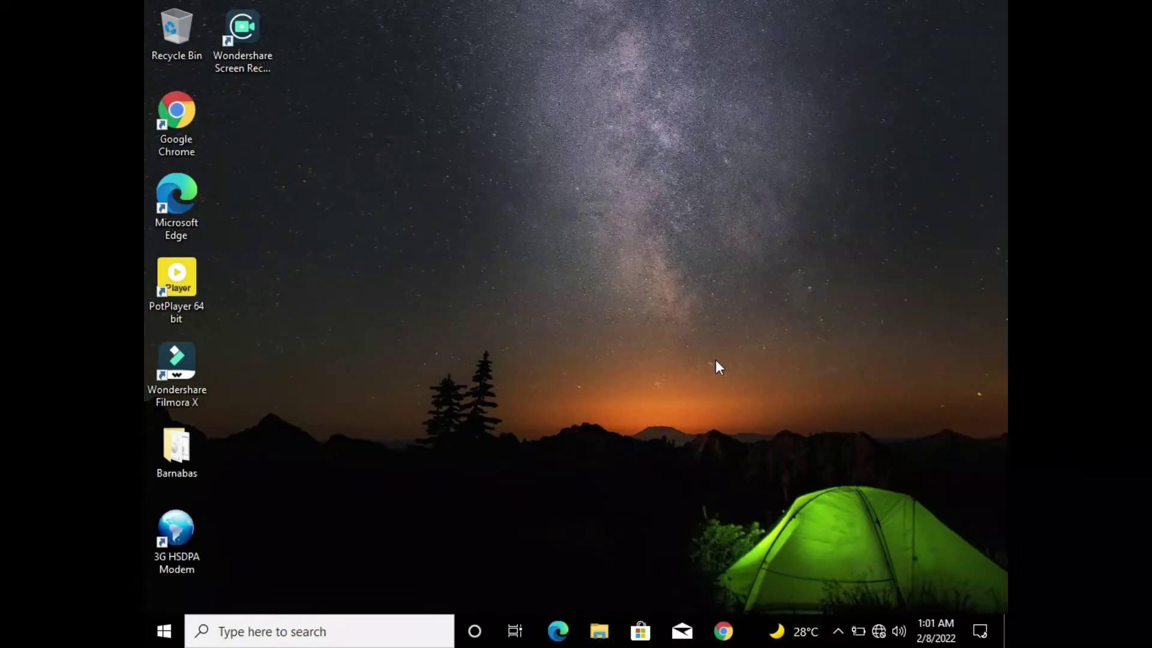
Open the Run dialog
right_click(169, 631)
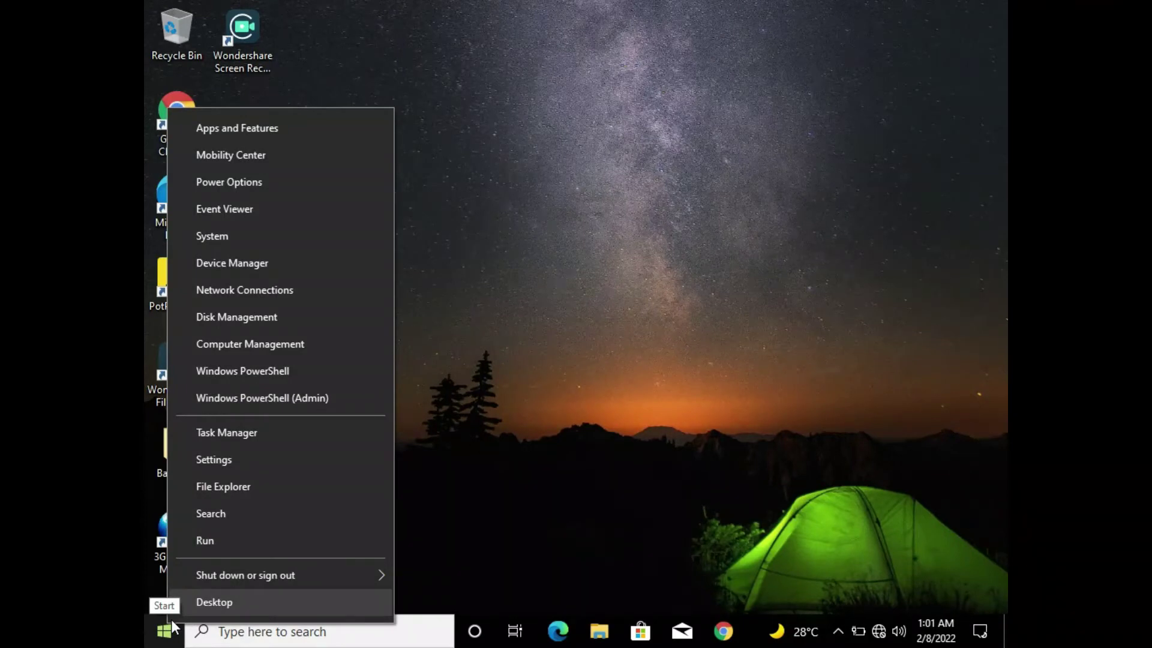
left_click(206, 542)
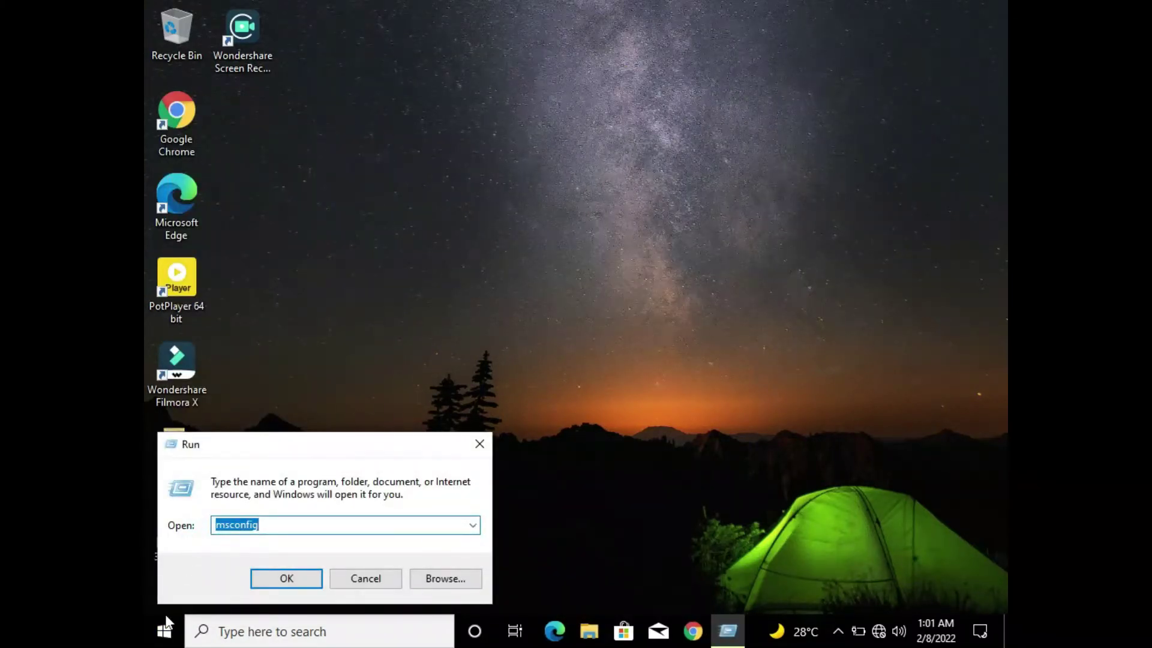
left_click(217, 635)
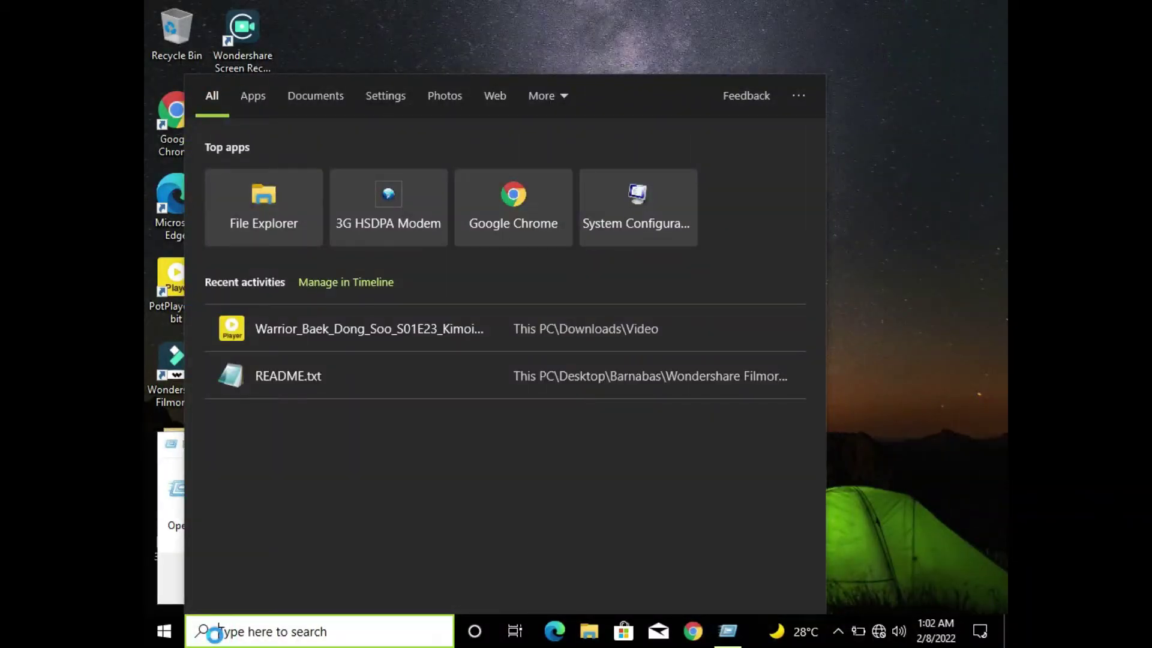
type("run")
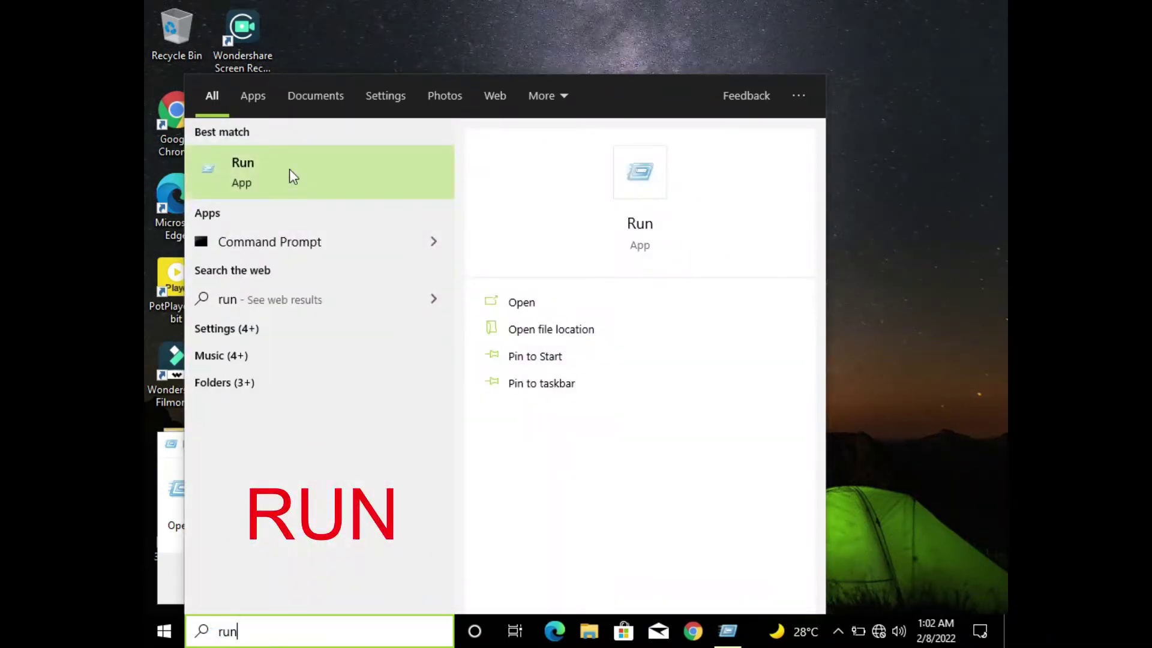
left_click(914, 153)
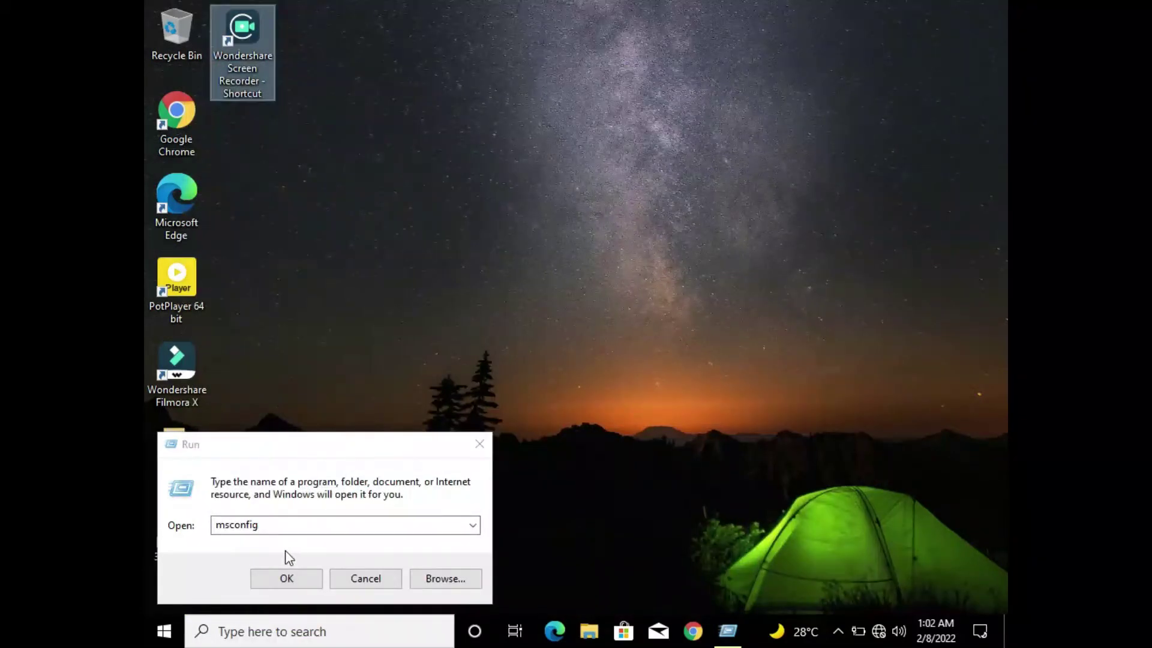
Run the command msconfig to open System Configuration
left_click_drag(268, 525, 193, 528)
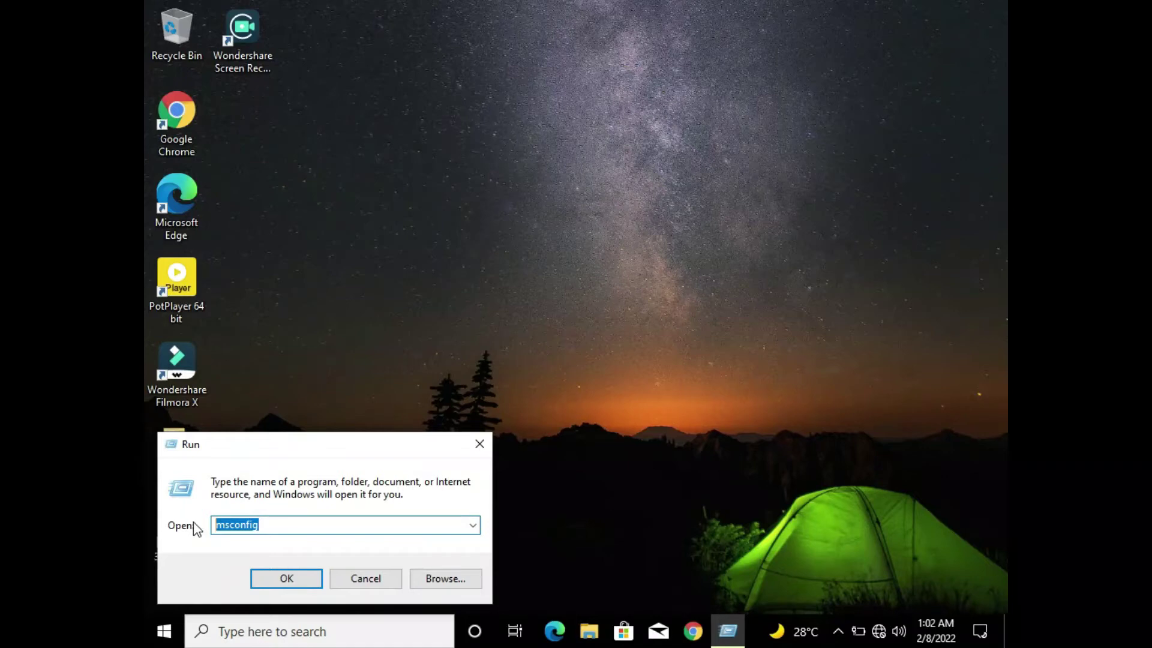
type("ms")
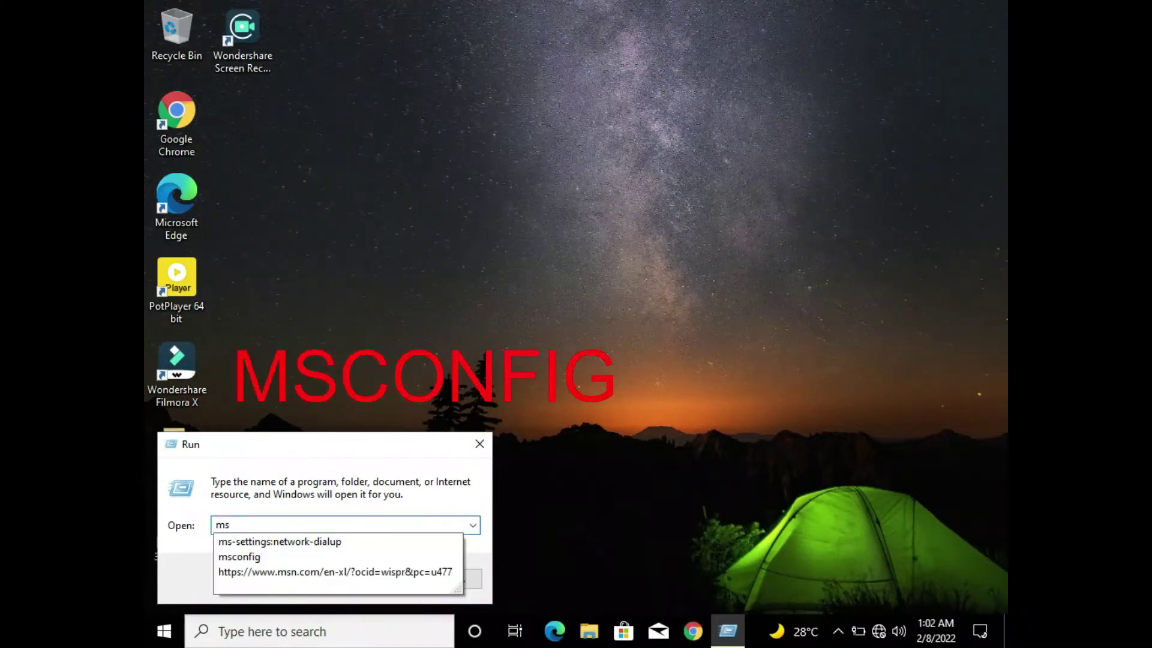
type("config")
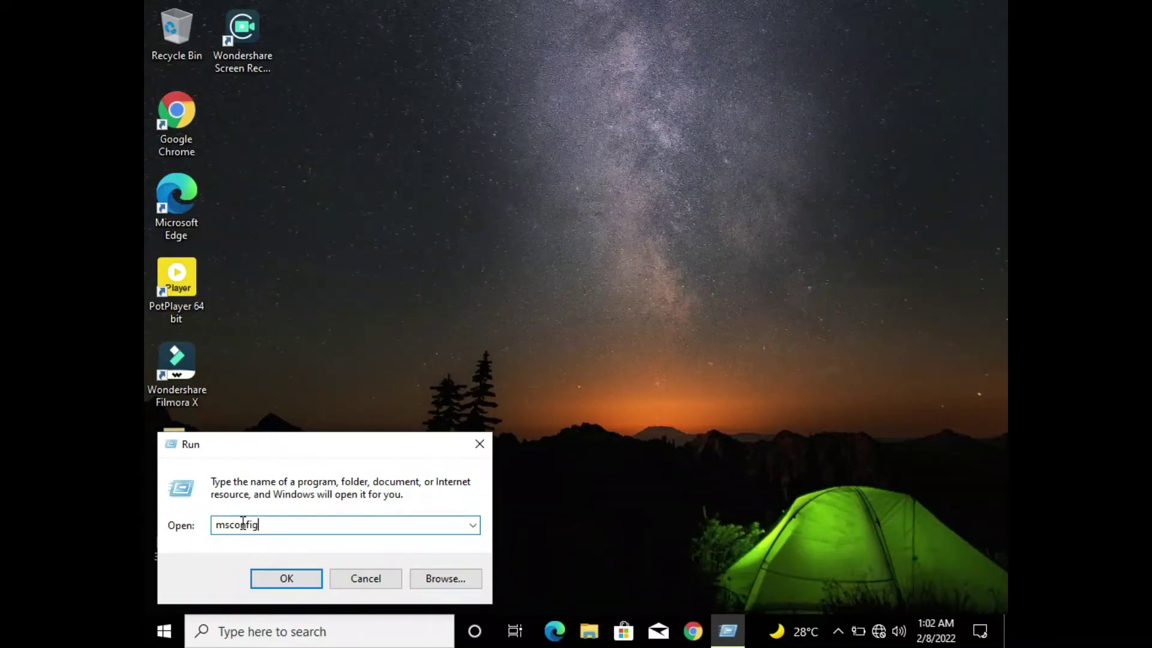
left_click(284, 579)
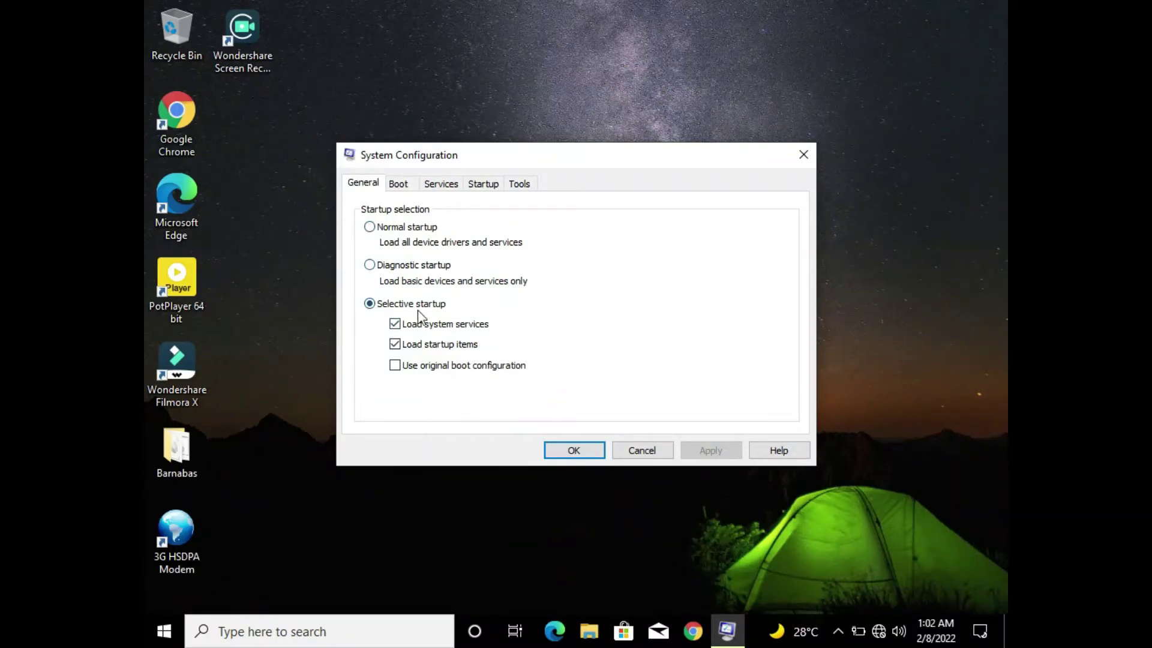
In the advanced boot options for Windows 10, enable the number of processors setting and set it to 2
left_click(407, 189)
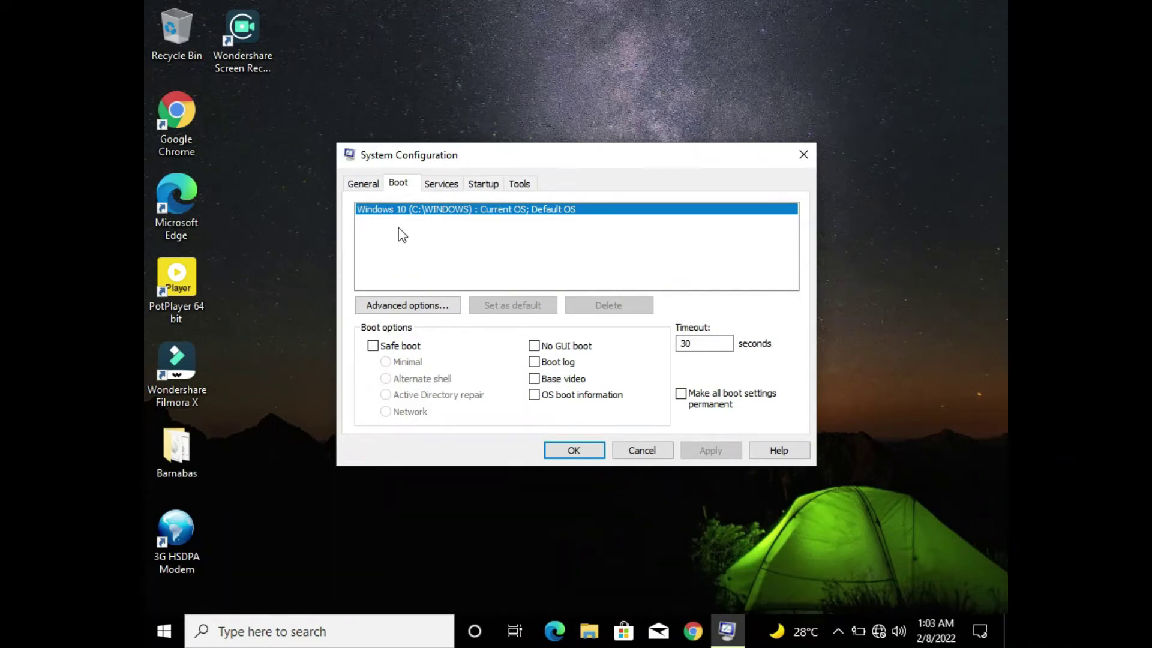
left_click(418, 308)
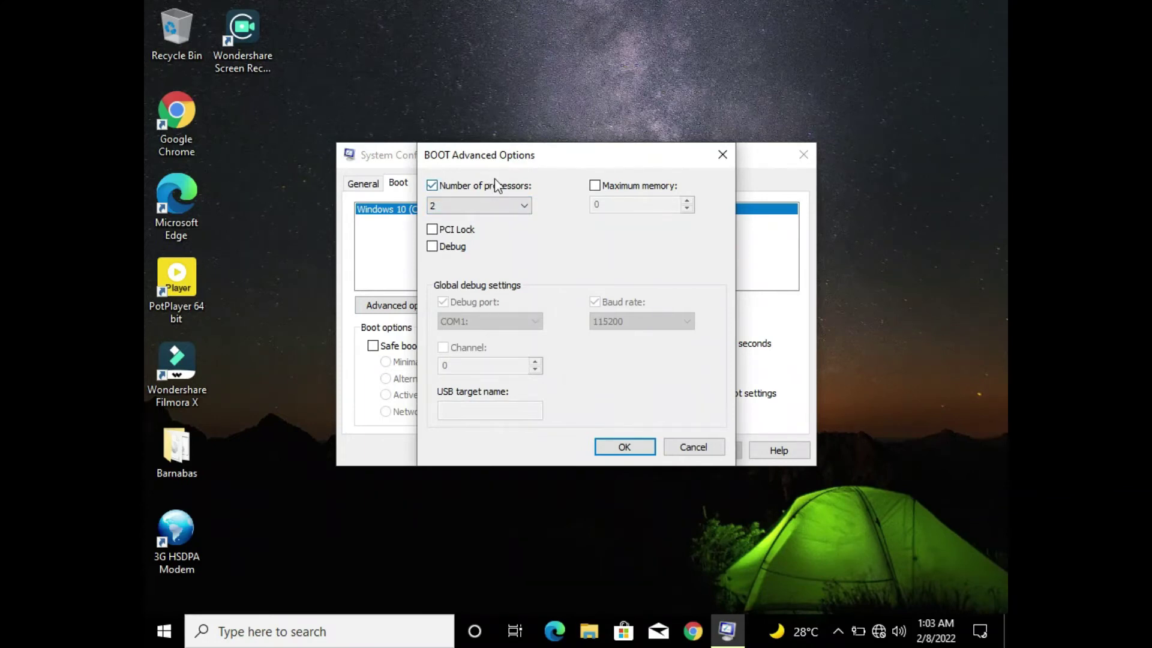
left_click(445, 187)
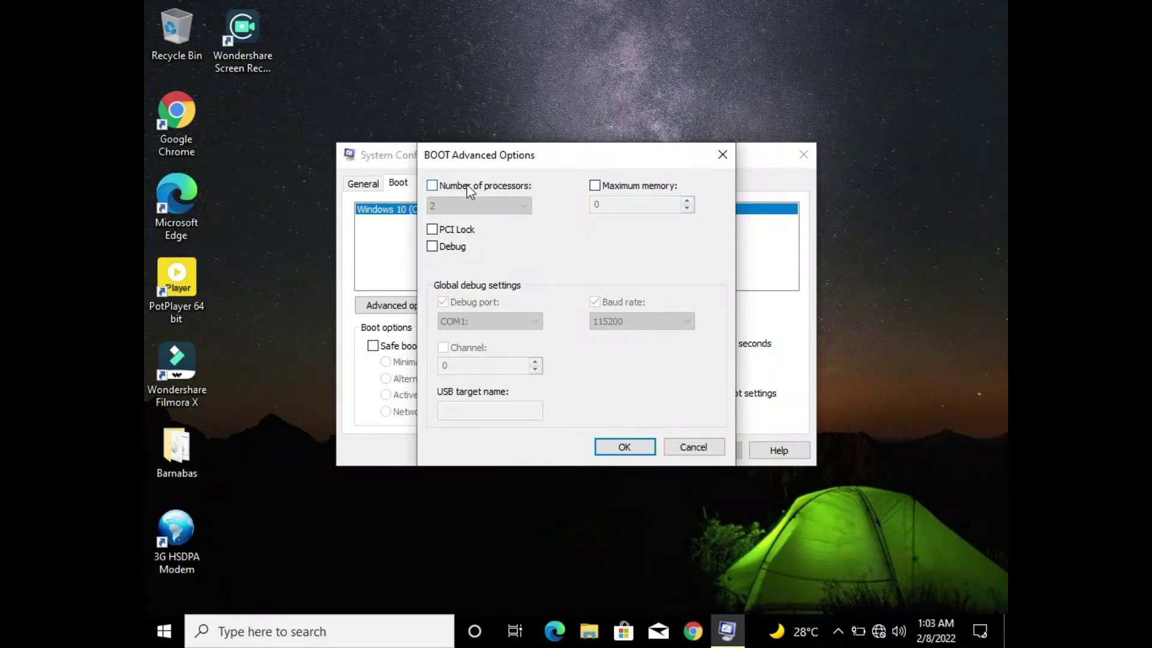
left_click(468, 190)
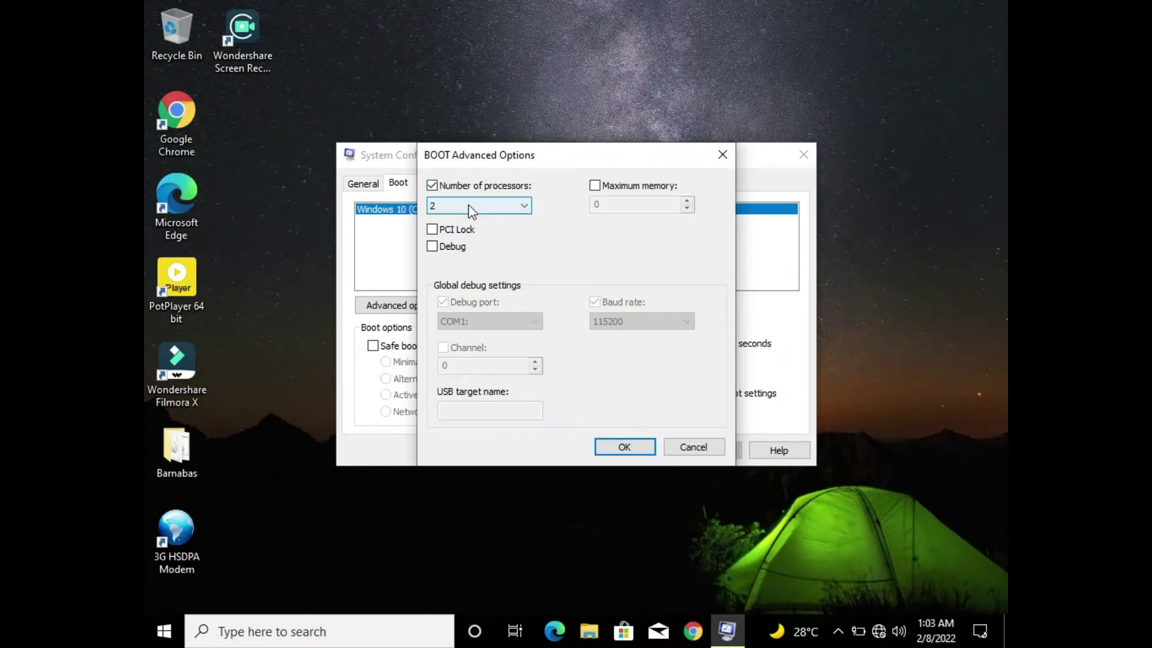
left_click(471, 207)
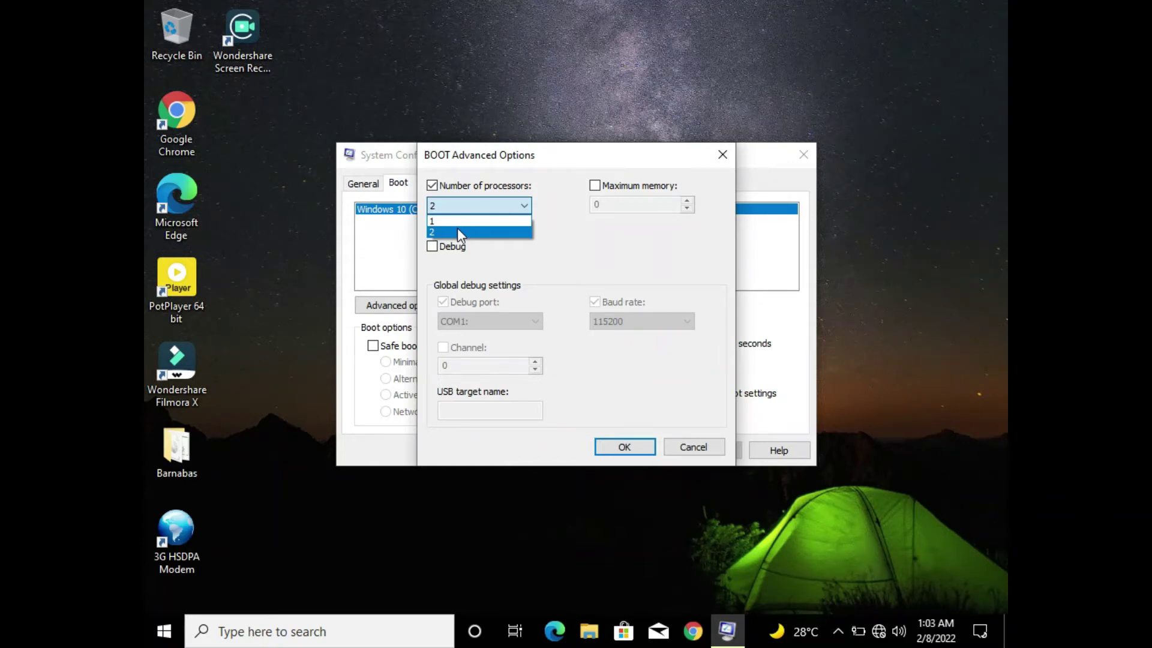
left_click(458, 230)
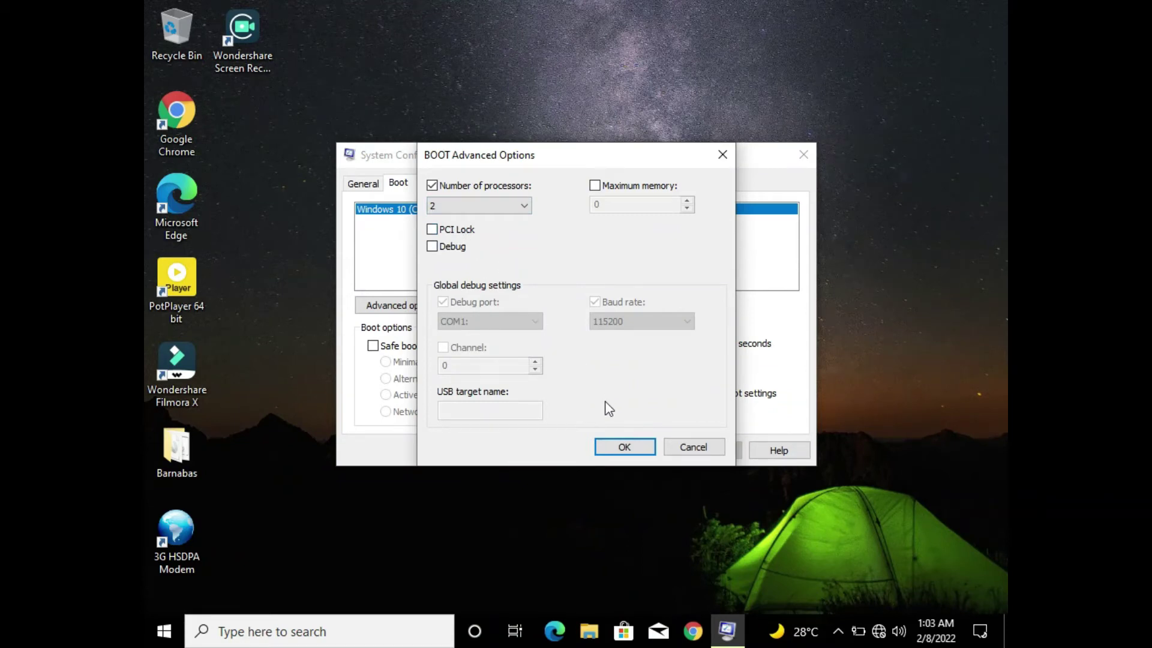
left_click(624, 447)
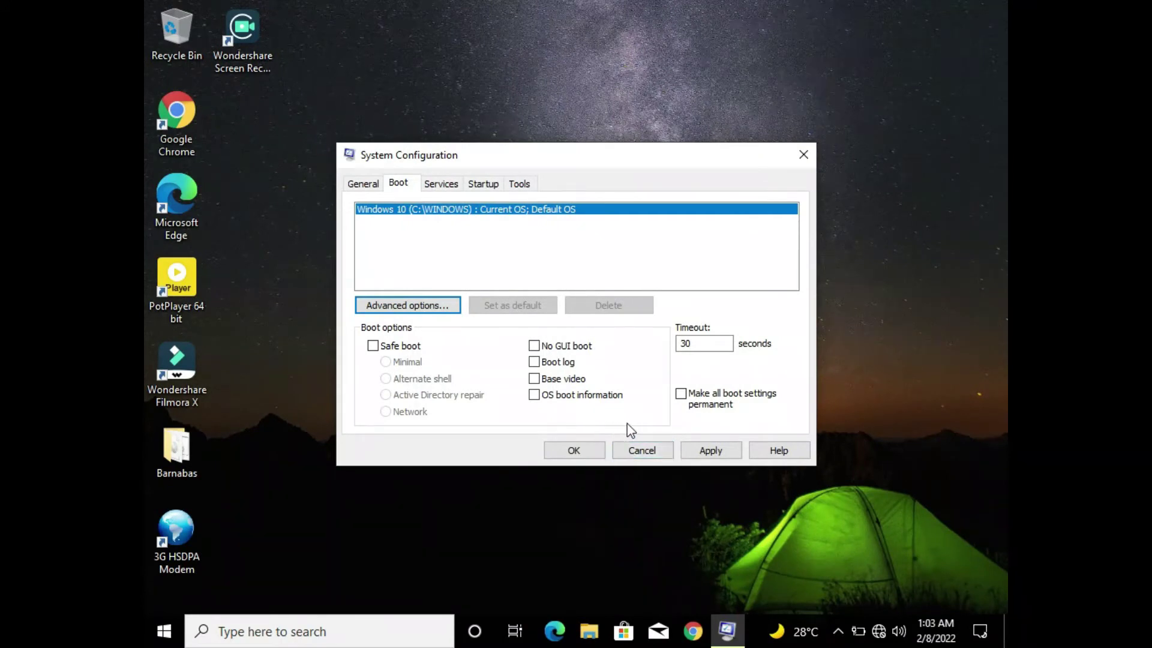
Apply the boot configuration changes and exit System Configuration without restarting the computer
left_click(700, 454)
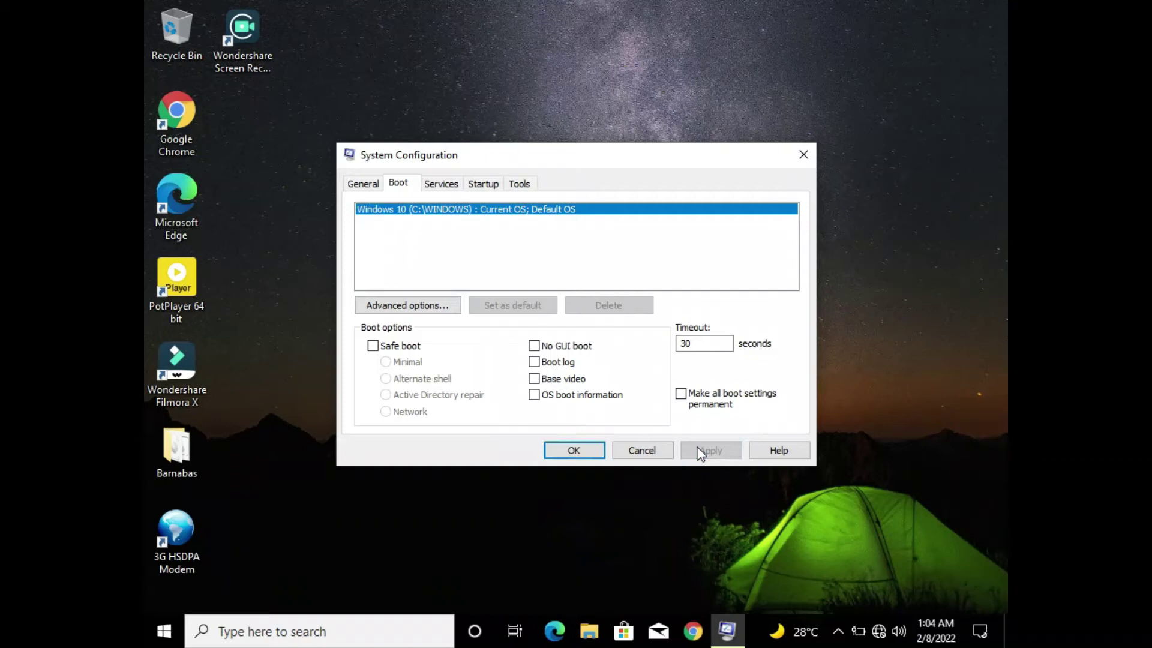
left_click(585, 456)
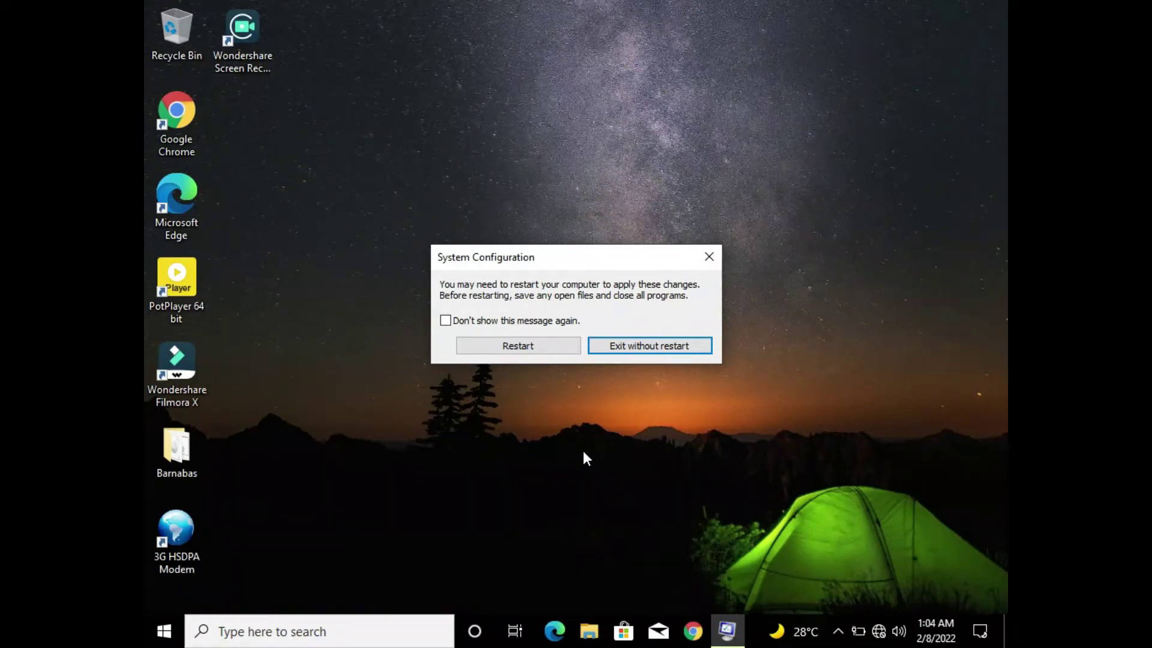
left_click(621, 347)
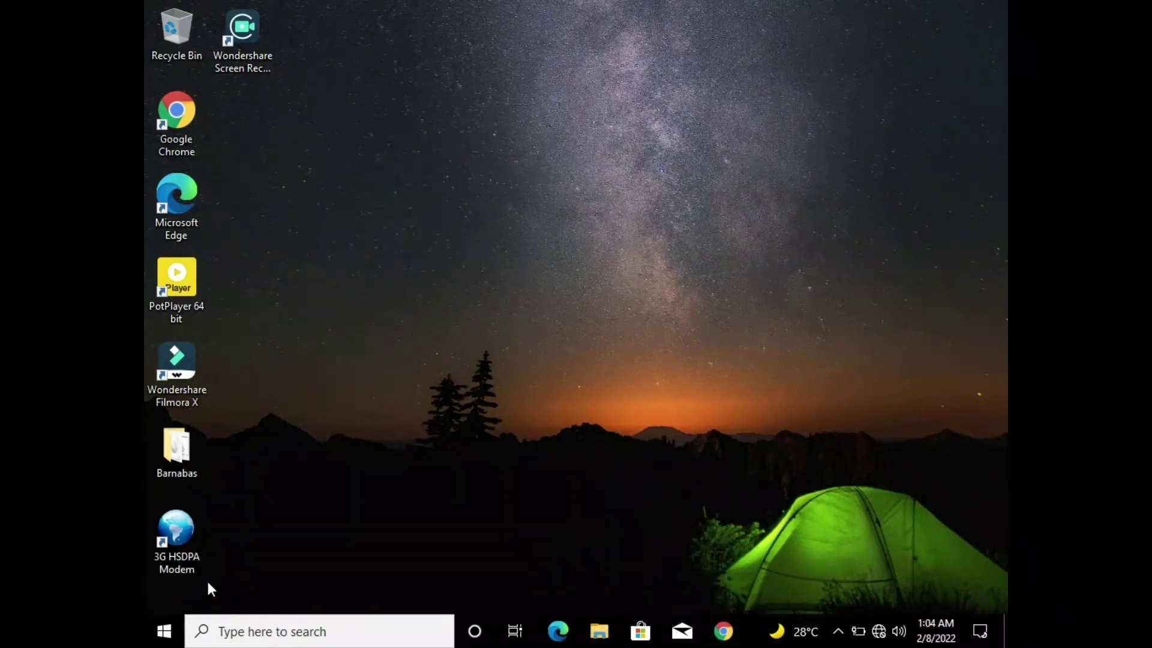
Search for power, open the Power & sleep settings and go on to the additional power settings
left_click(253, 629)
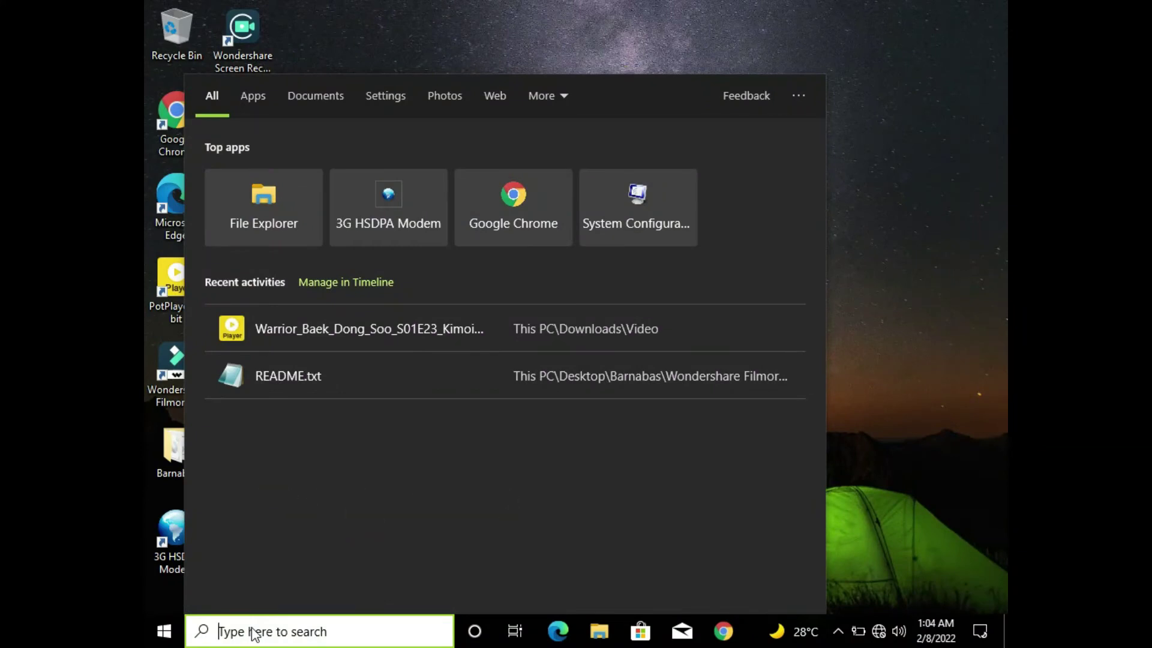
type("power")
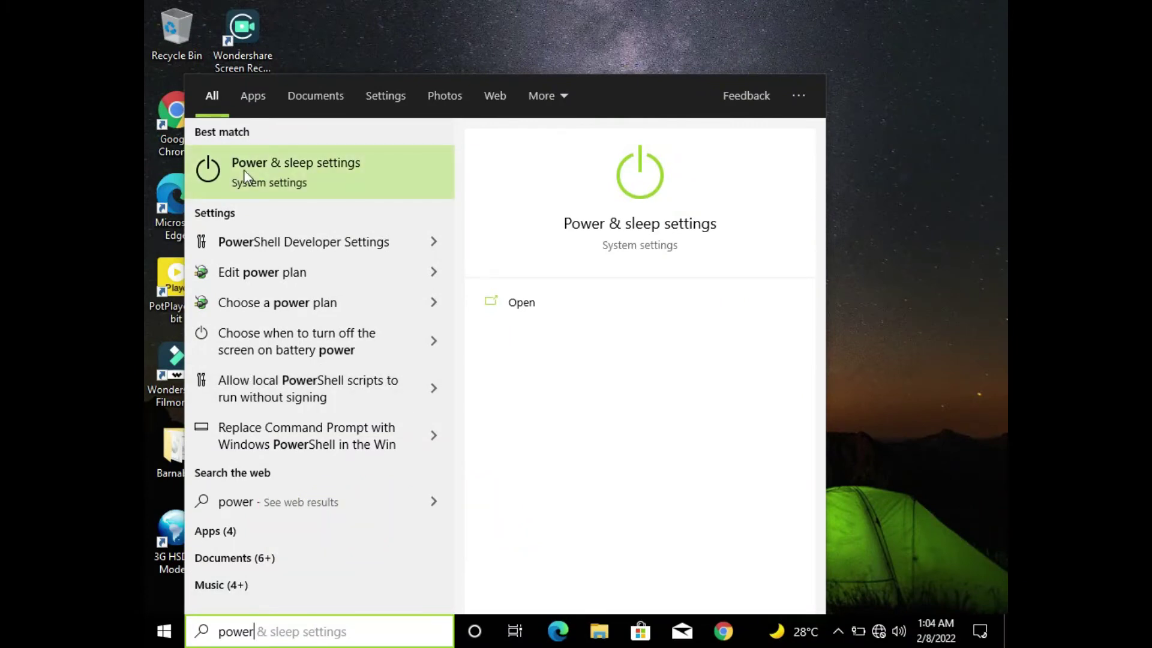
left_click(289, 166)
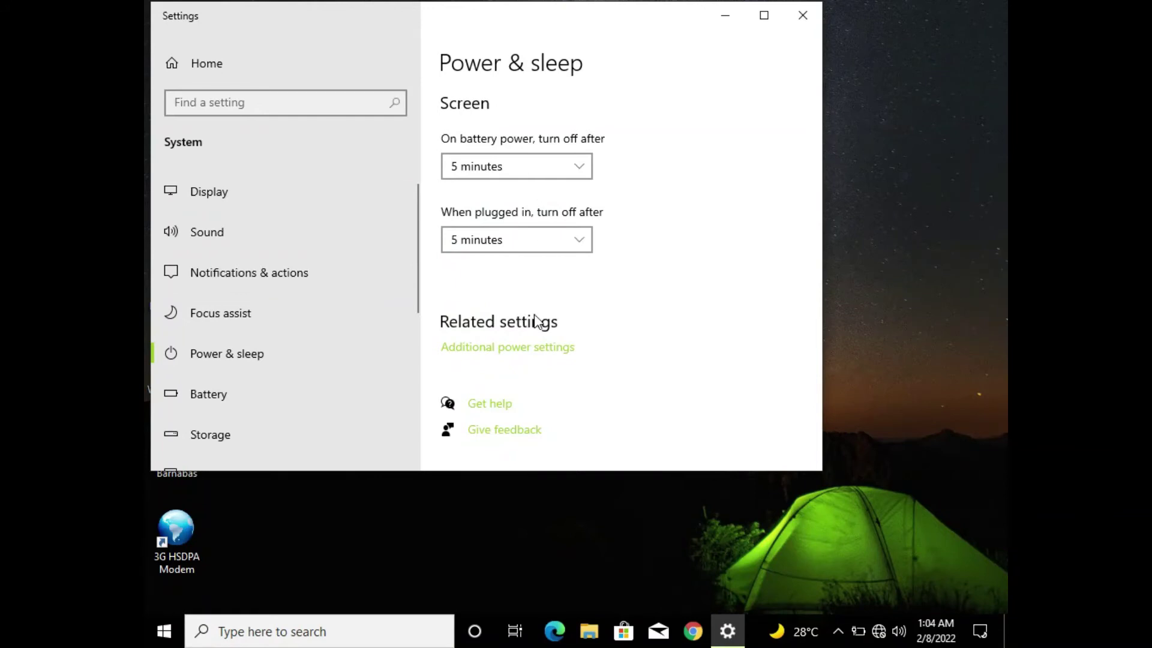
left_click(514, 348)
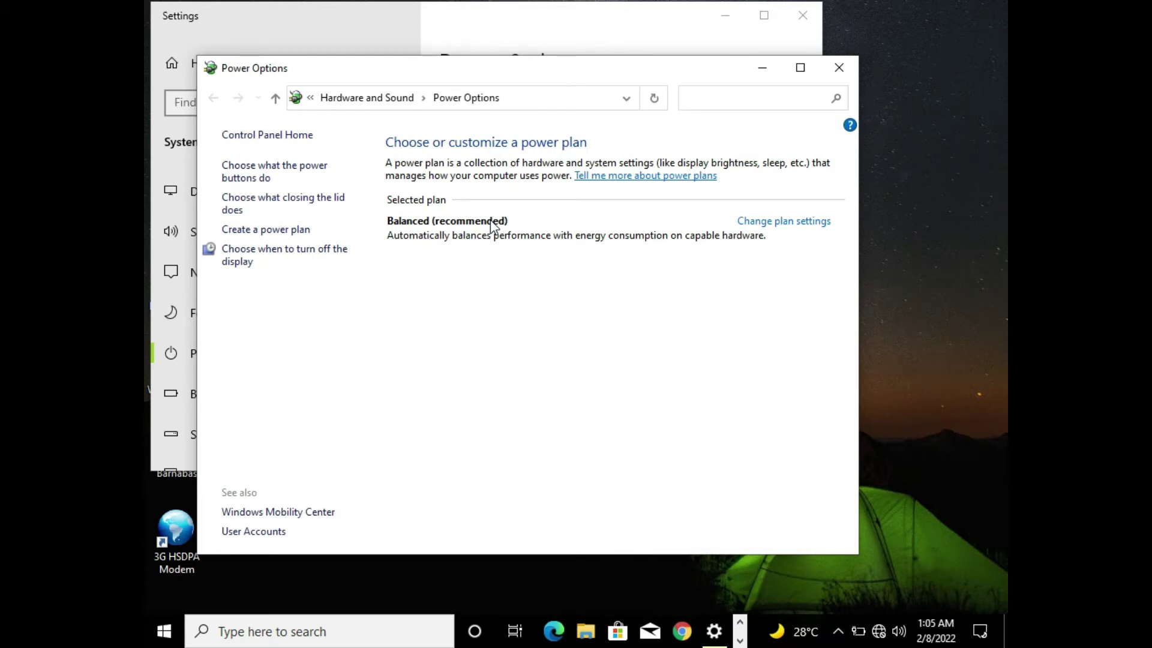
Open the advanced power settings of the Balanced plan and check which power plans are available
left_click(769, 223)
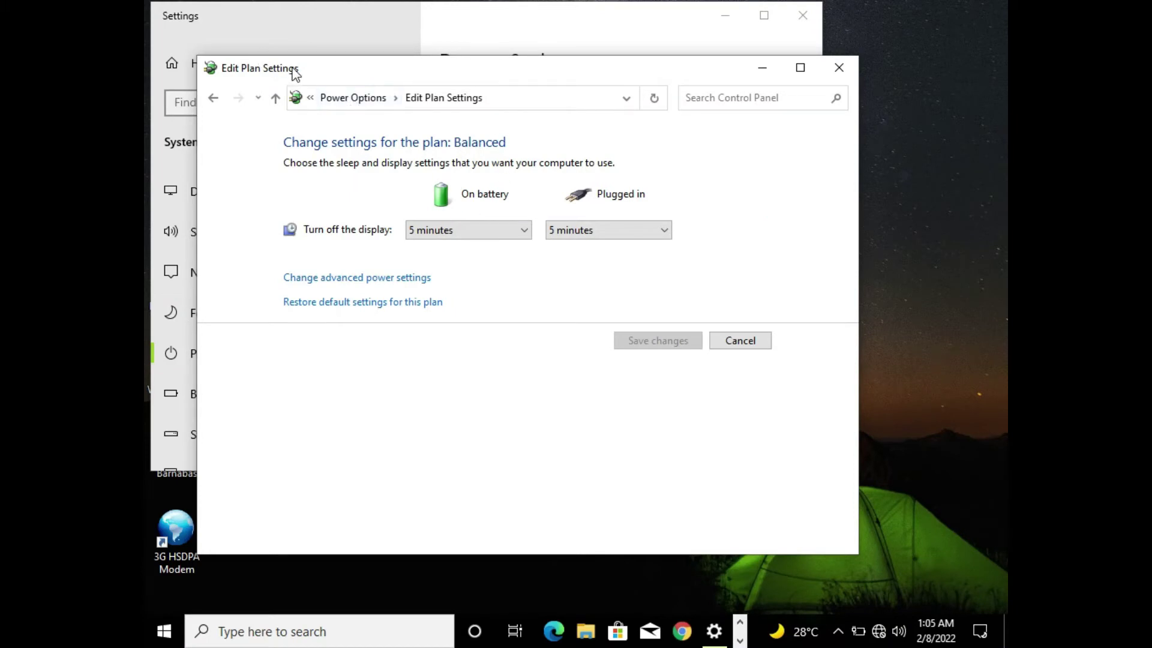
left_click(372, 279)
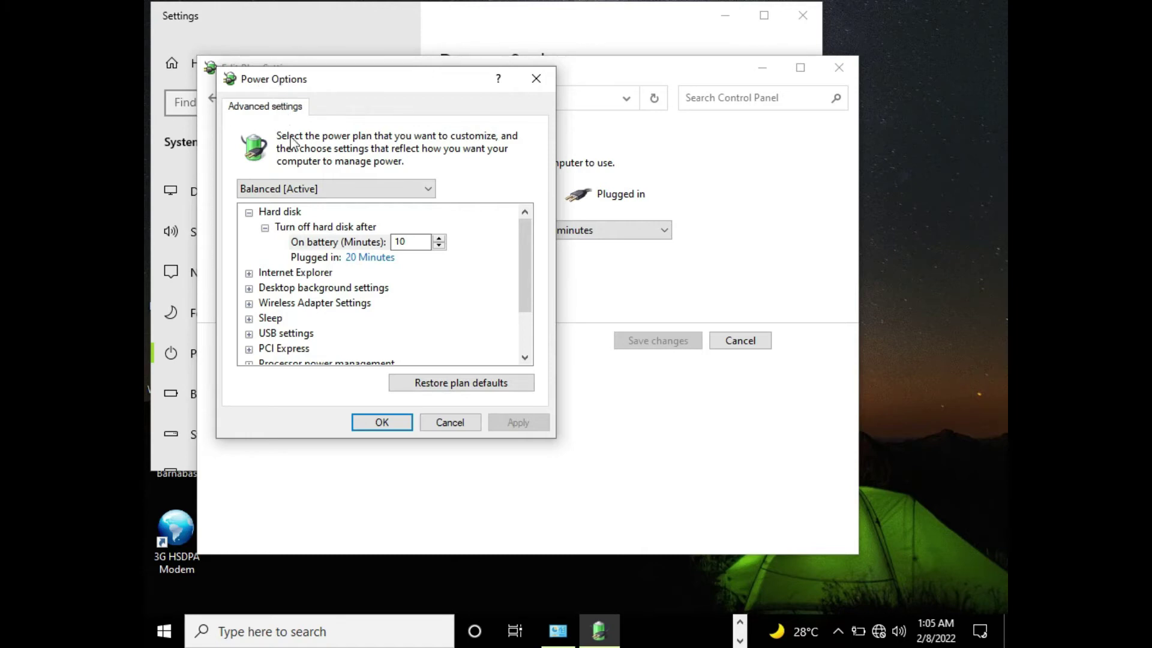
left_click(308, 189)
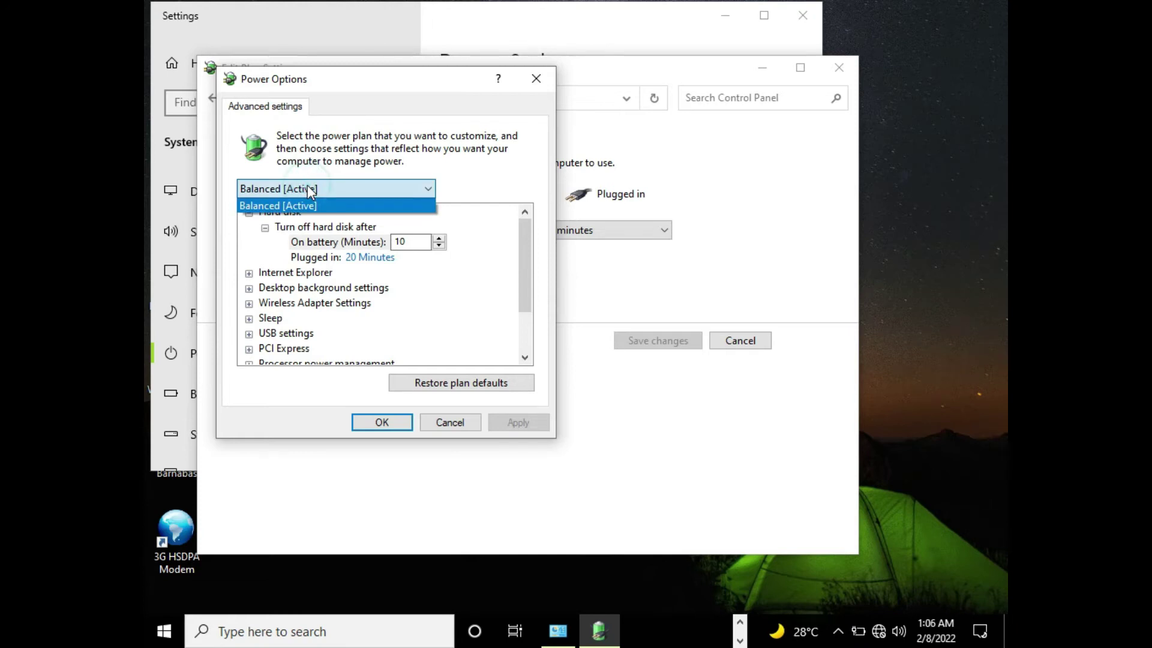
left_click(308, 189)
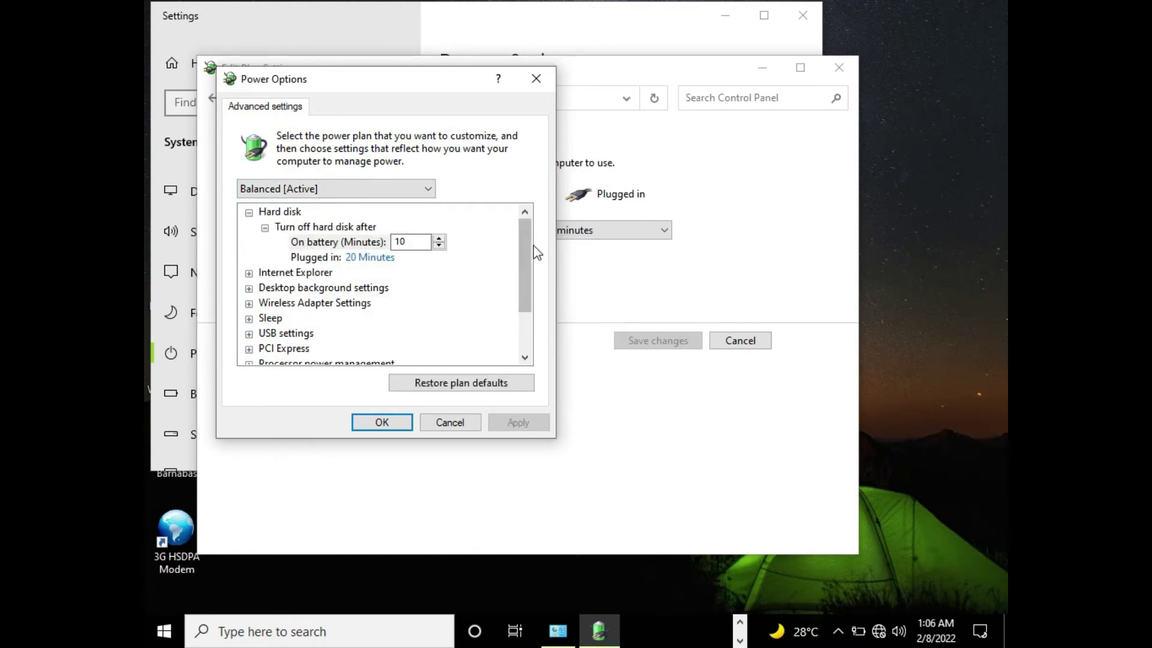
Under Processor power management, inspect the minimum processor state for battery and plugged-in operation
left_click_drag(529, 245, 529, 256)
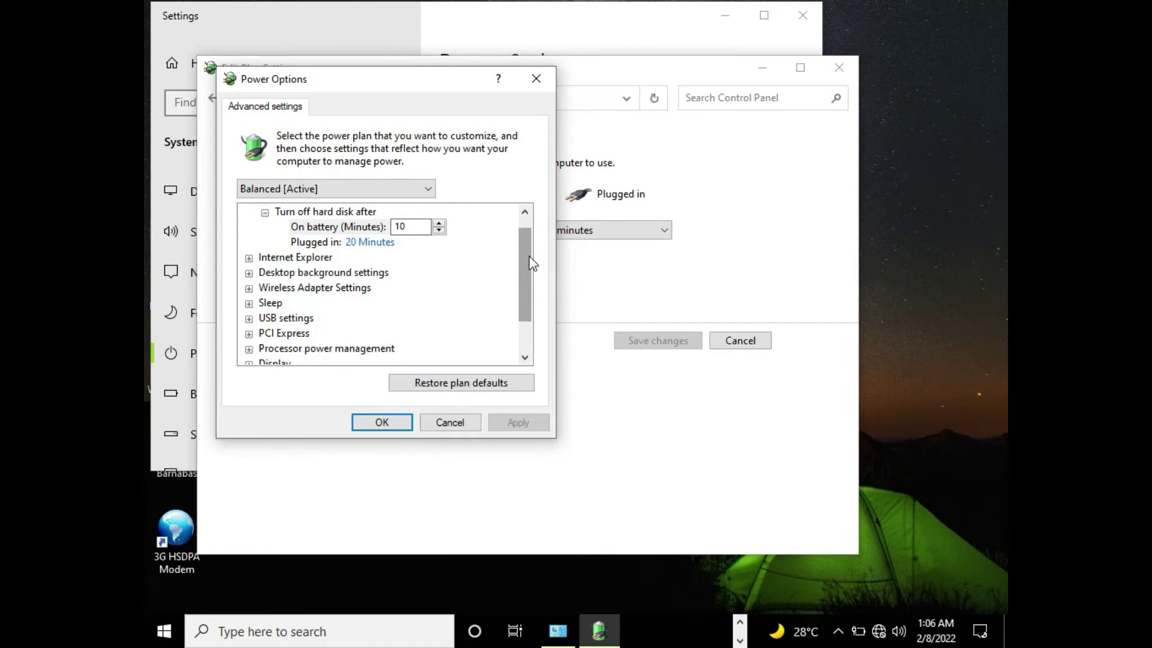
left_click_drag(533, 264, 530, 292)
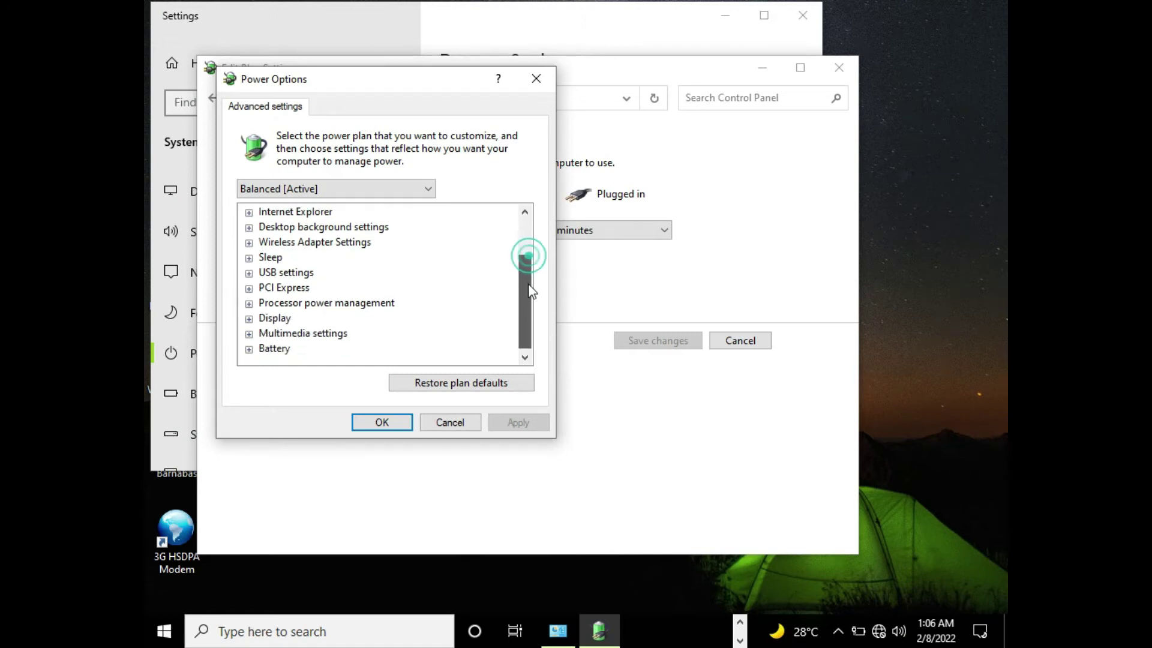
left_click(249, 304)
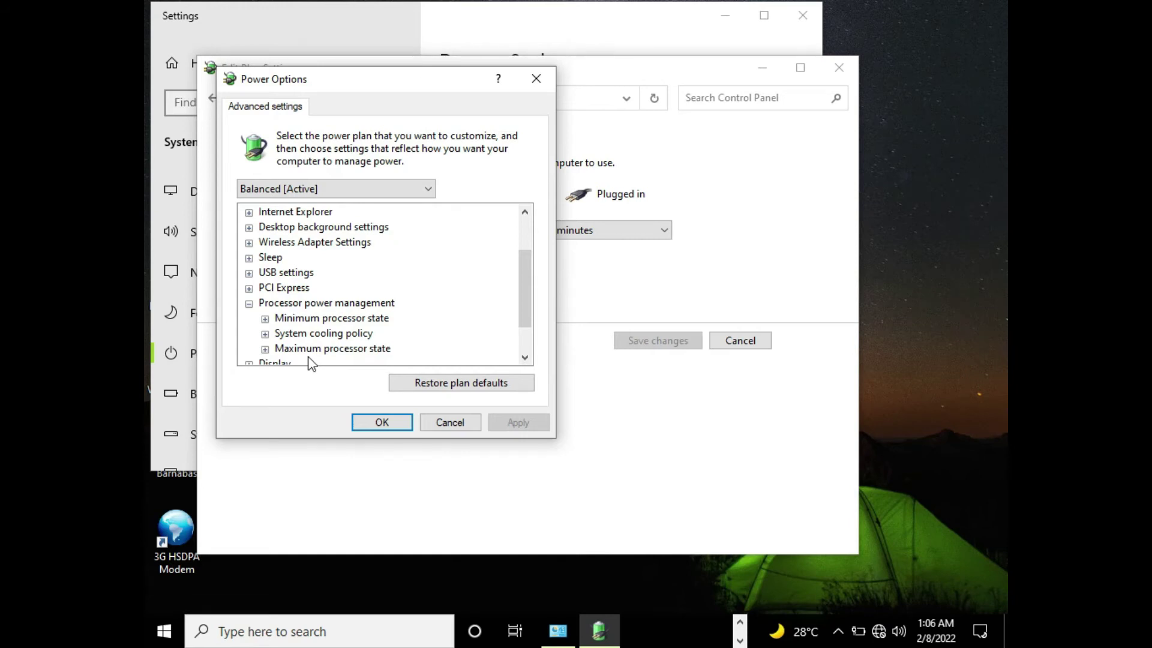
left_click(265, 318)
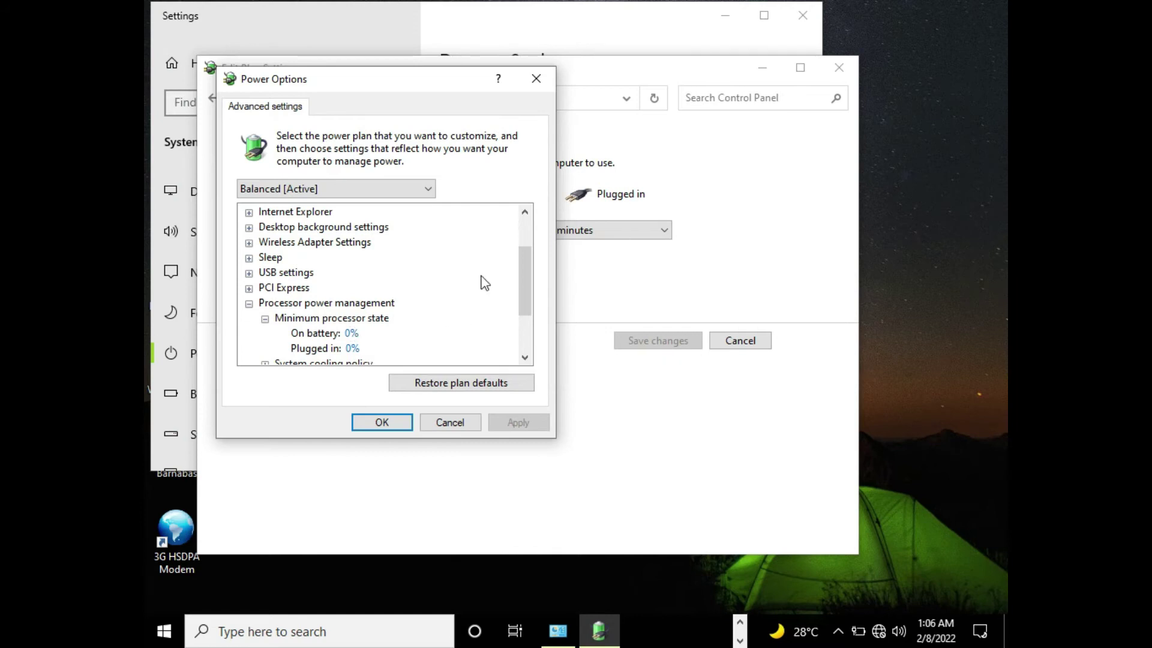
left_click_drag(521, 259, 524, 290)
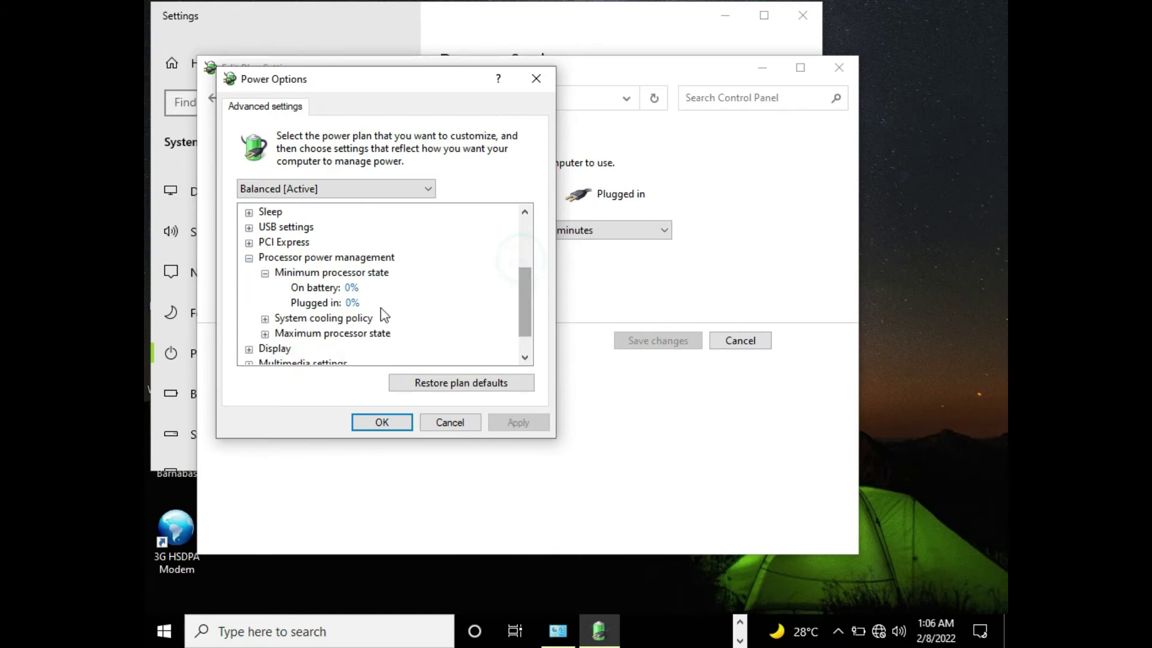
left_click(359, 303)
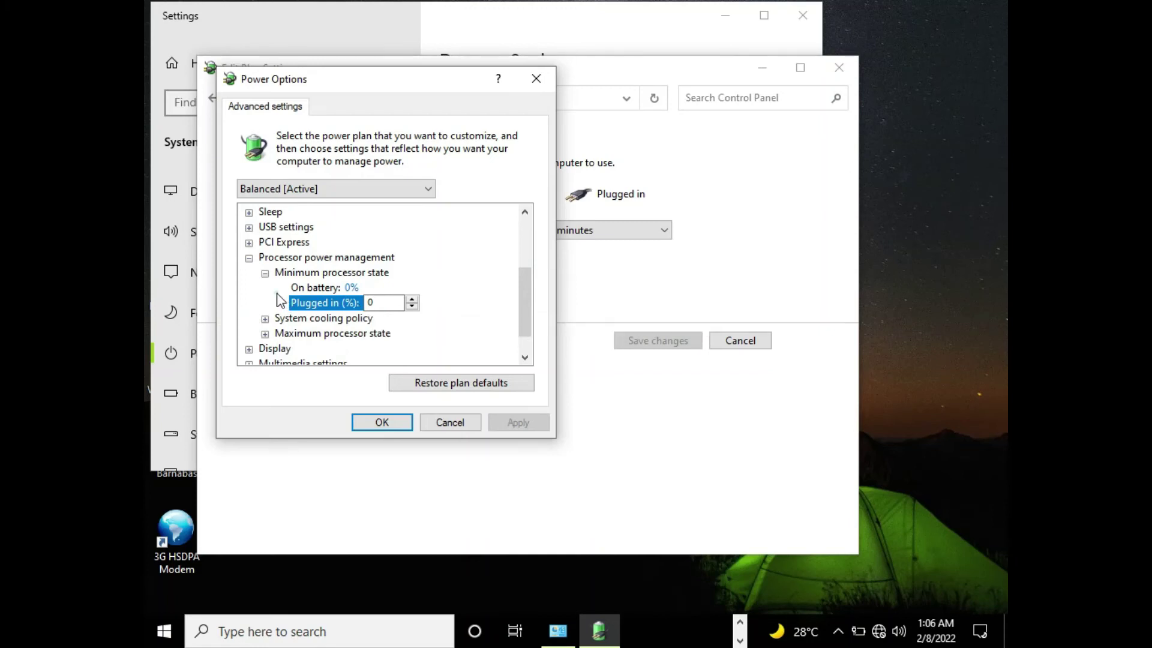
left_click(265, 273)
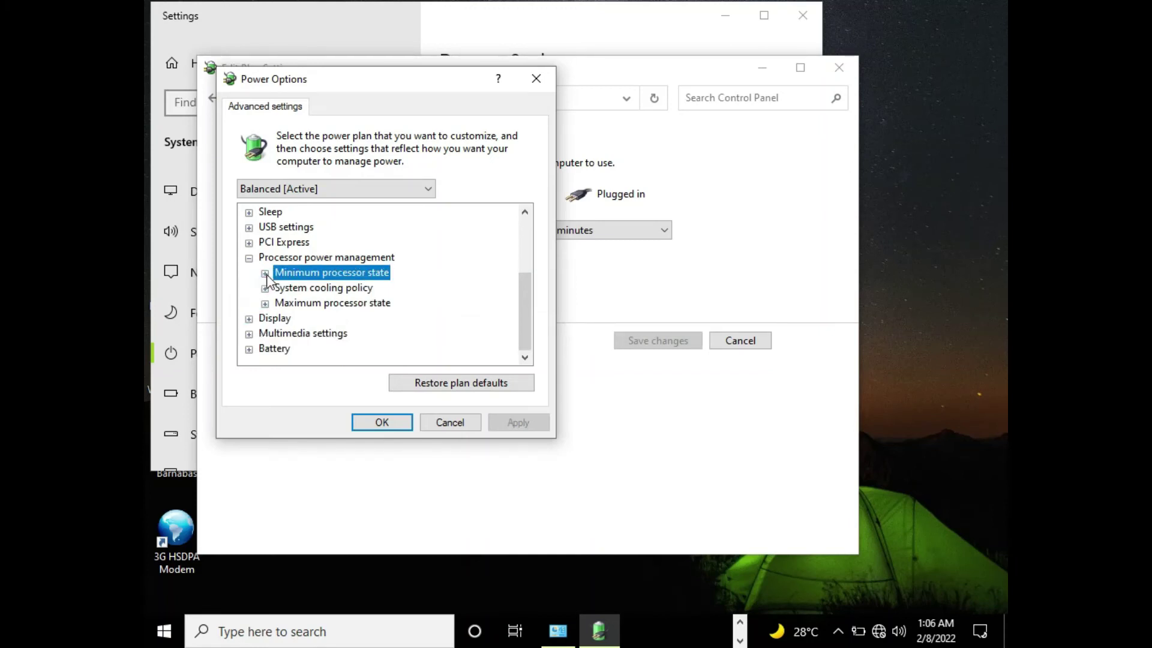
Under Processor power management, inspect the system cooling policy and the maximum processor state for battery and plugged-in operation
left_click(265, 288)
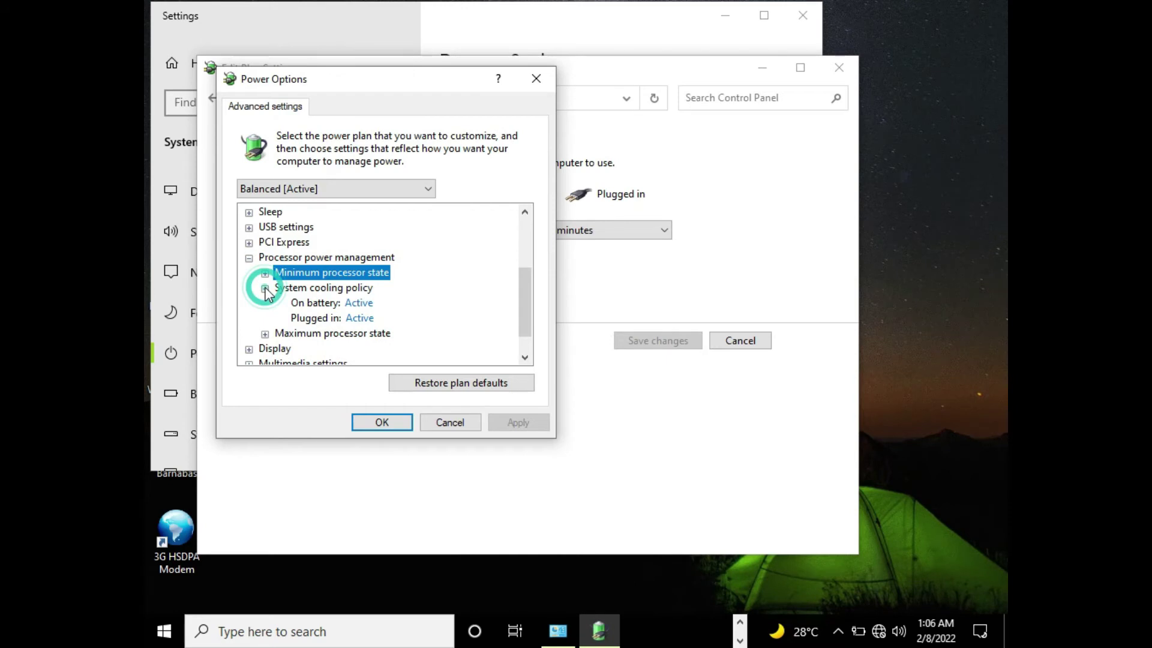
mouse_move(349, 308)
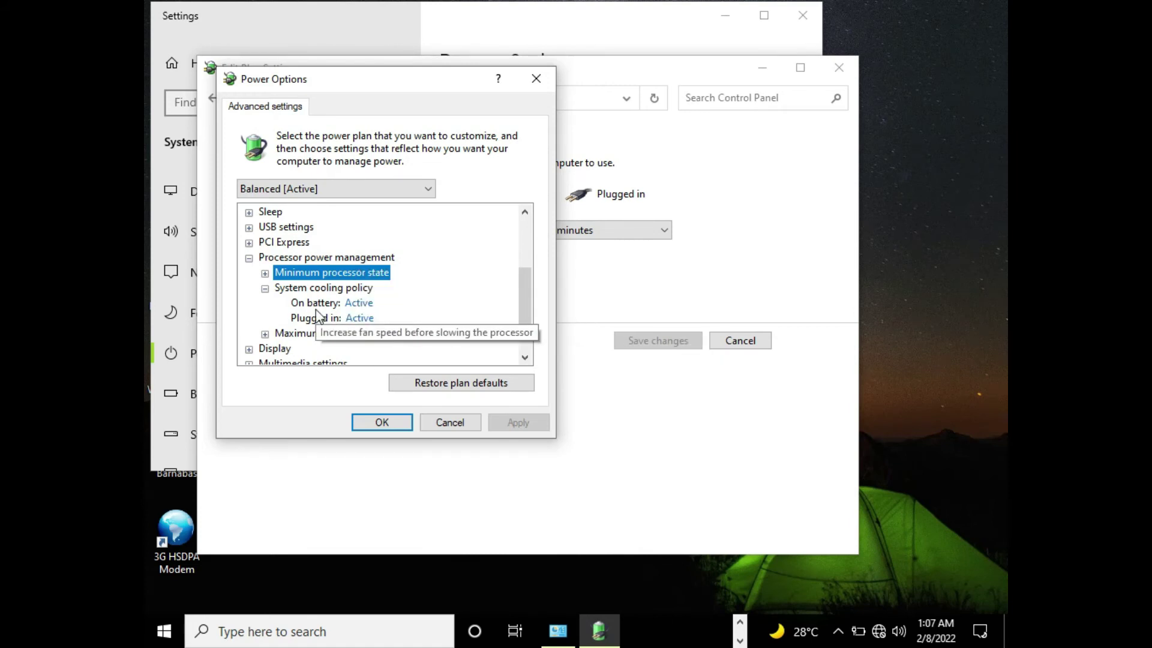
left_click(265, 289)
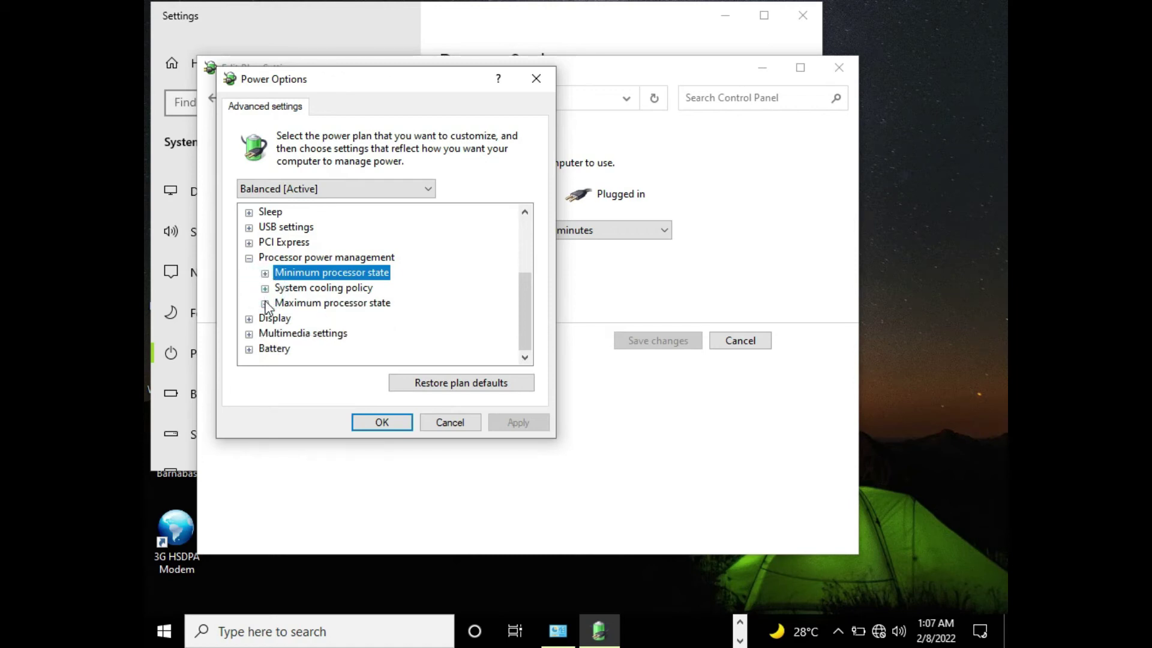
left_click(265, 304)
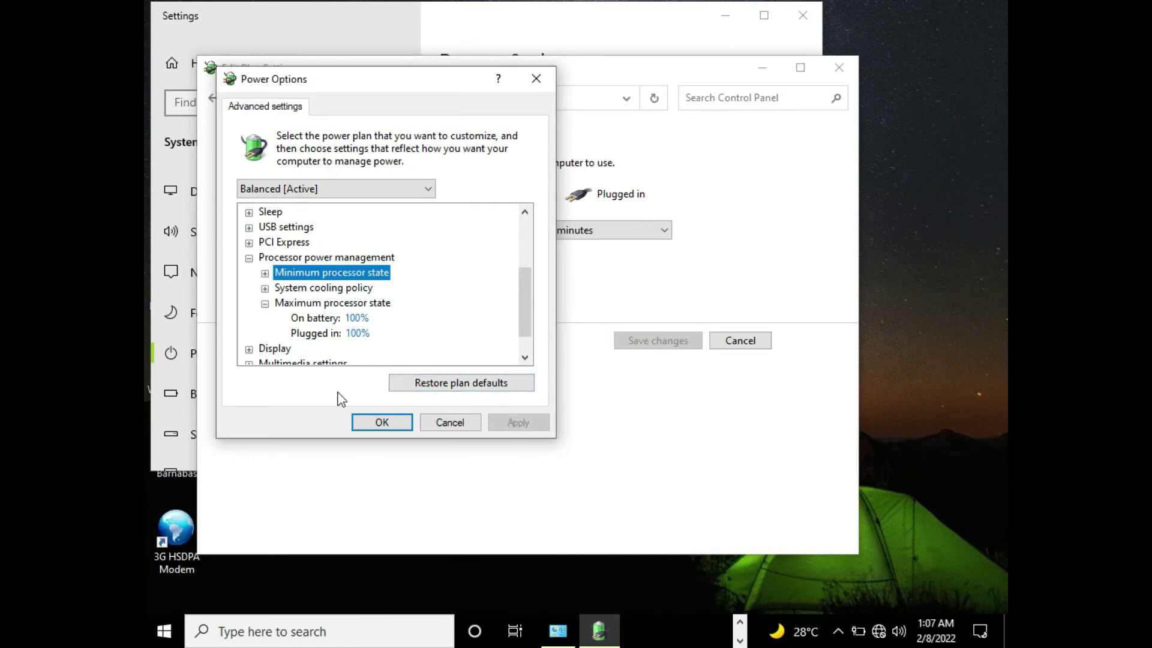
Accept the advanced power settings, close all open power and Settings windows, and refresh the desktop
left_click(378, 423)
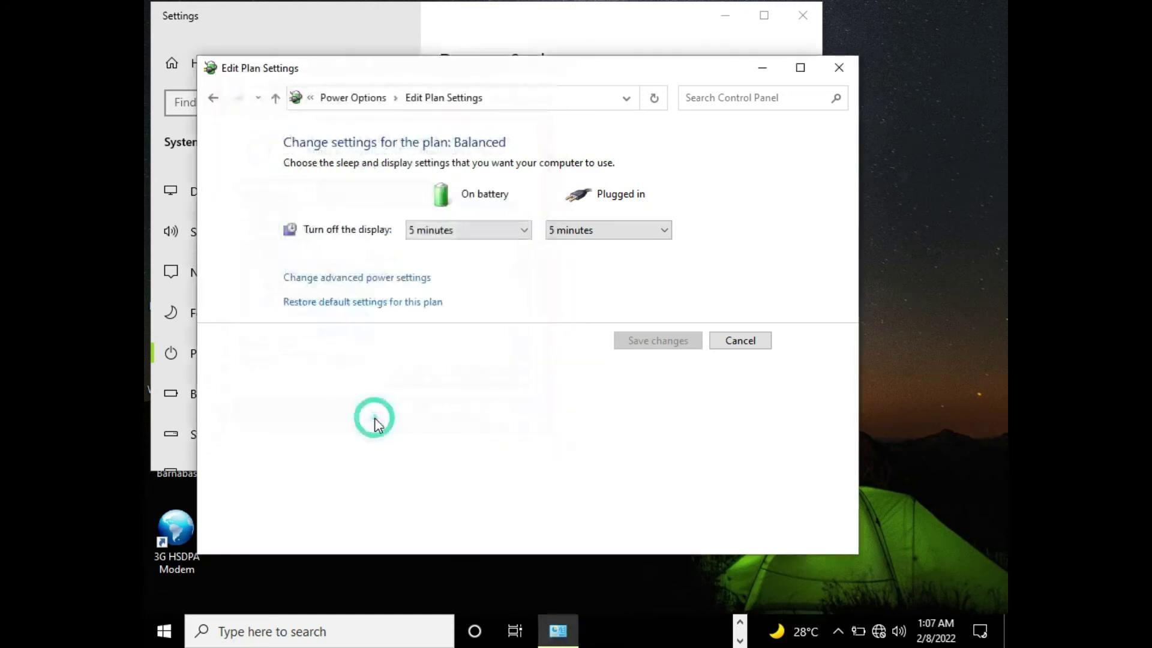
left_click(839, 67)
left_click(805, 21)
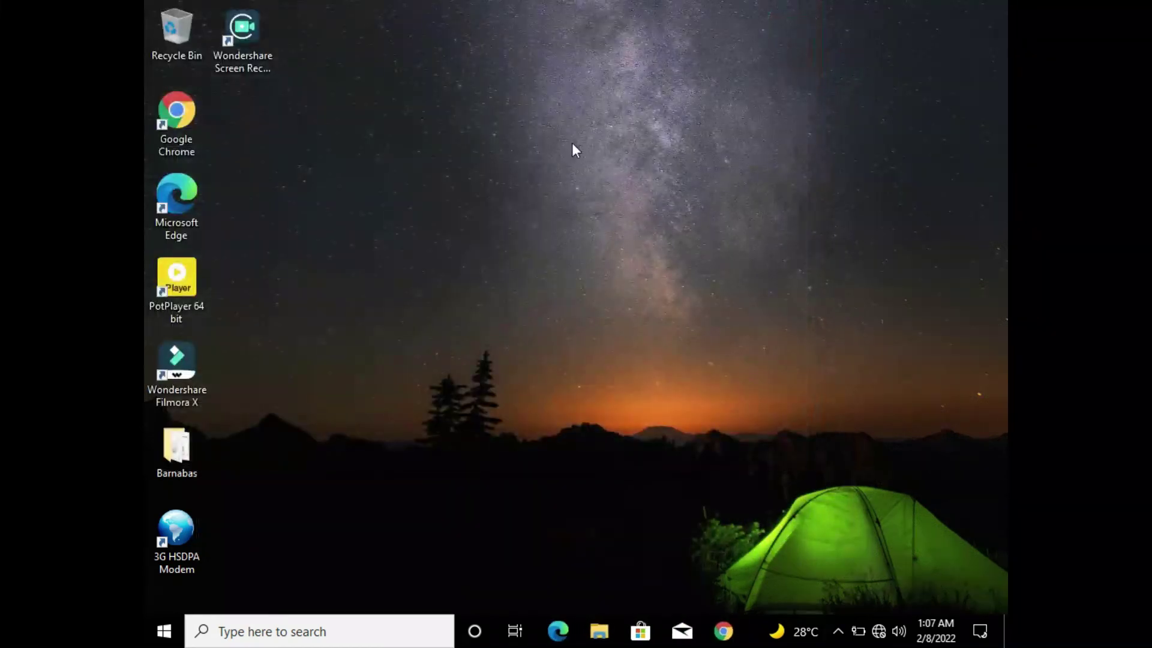
right_click(499, 178)
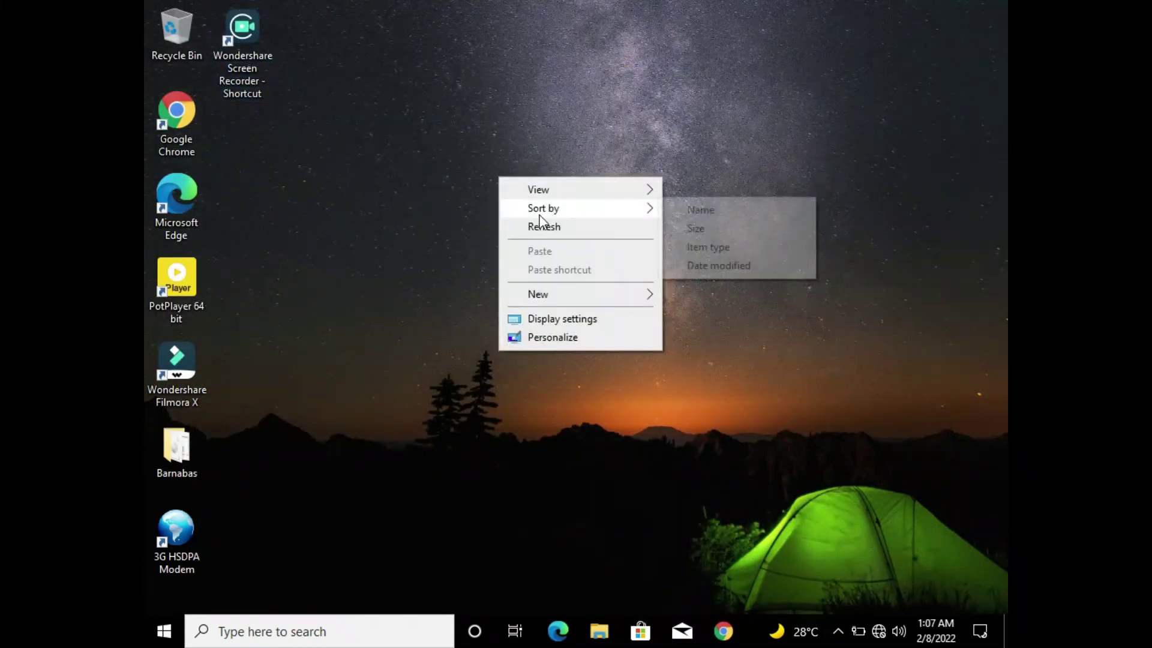
left_click(543, 228)
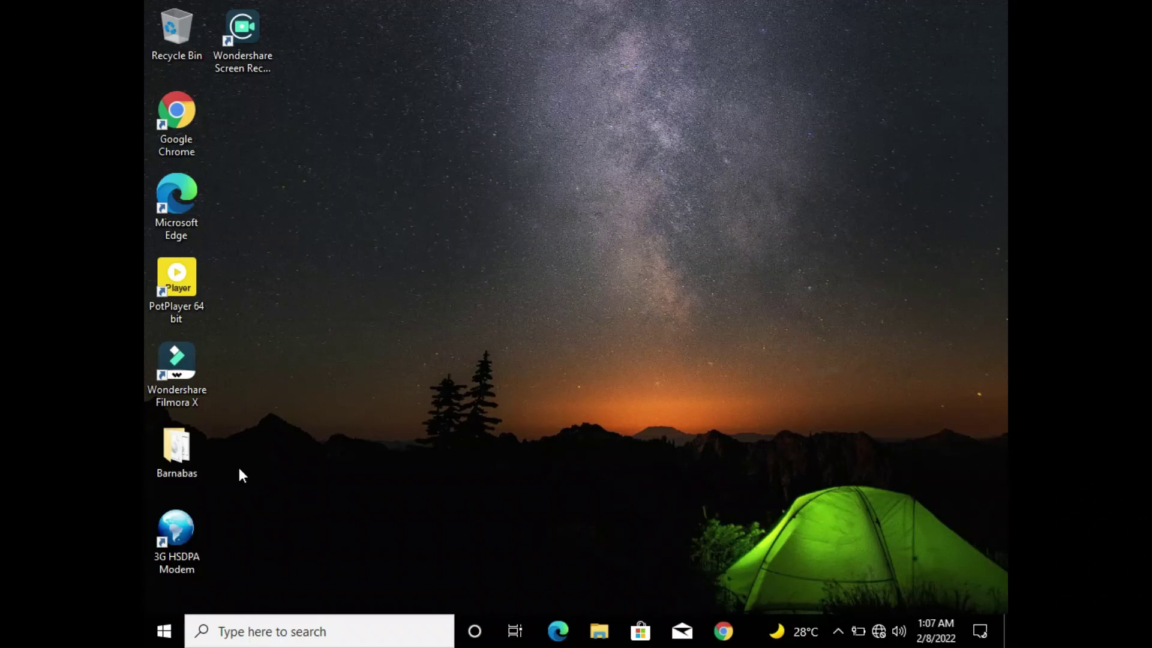
Review the startup programs in Task Manager, check the available actions for the Windows Security notification entry, and close Task Manager
right_click(166, 638)
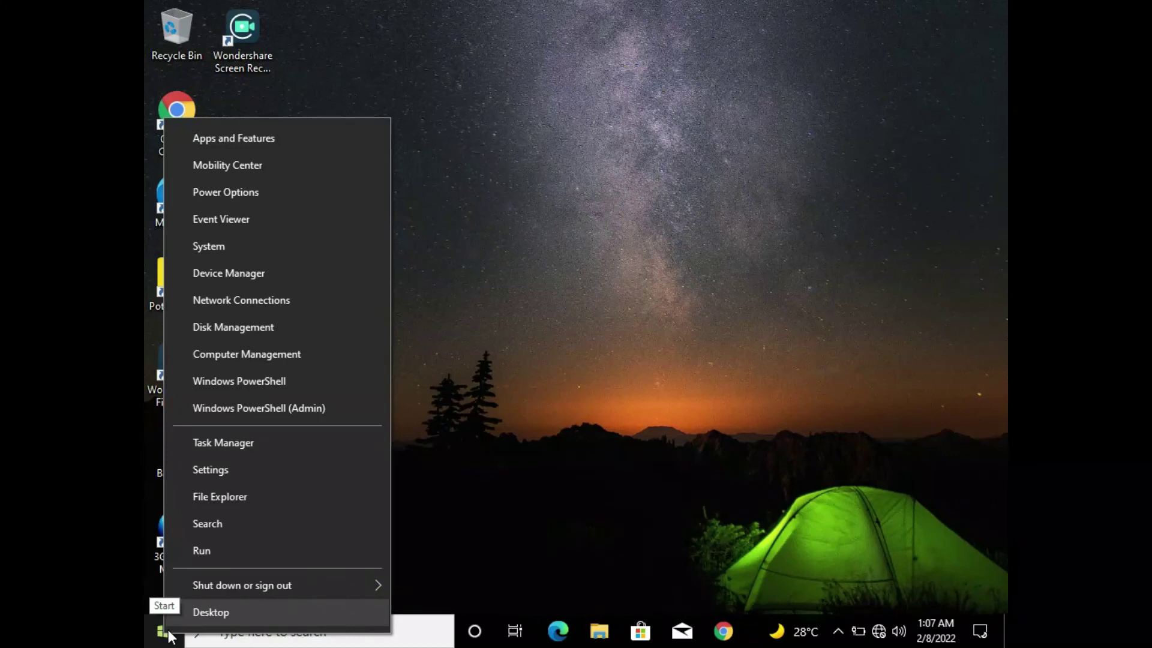
left_click(226, 442)
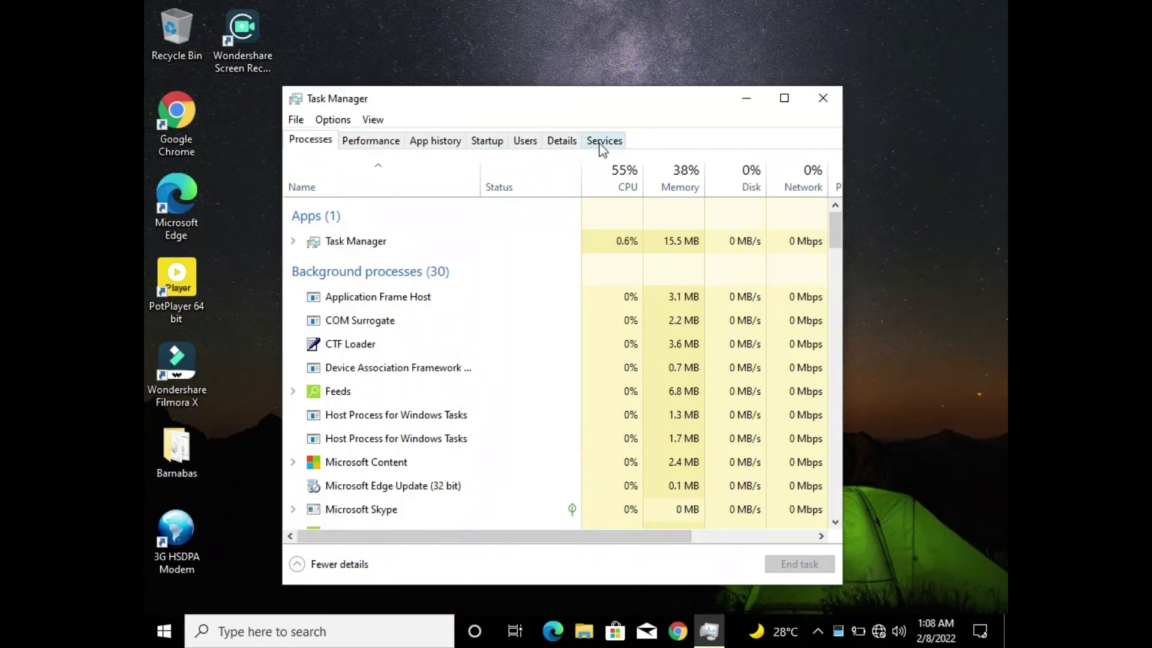
left_click(486, 140)
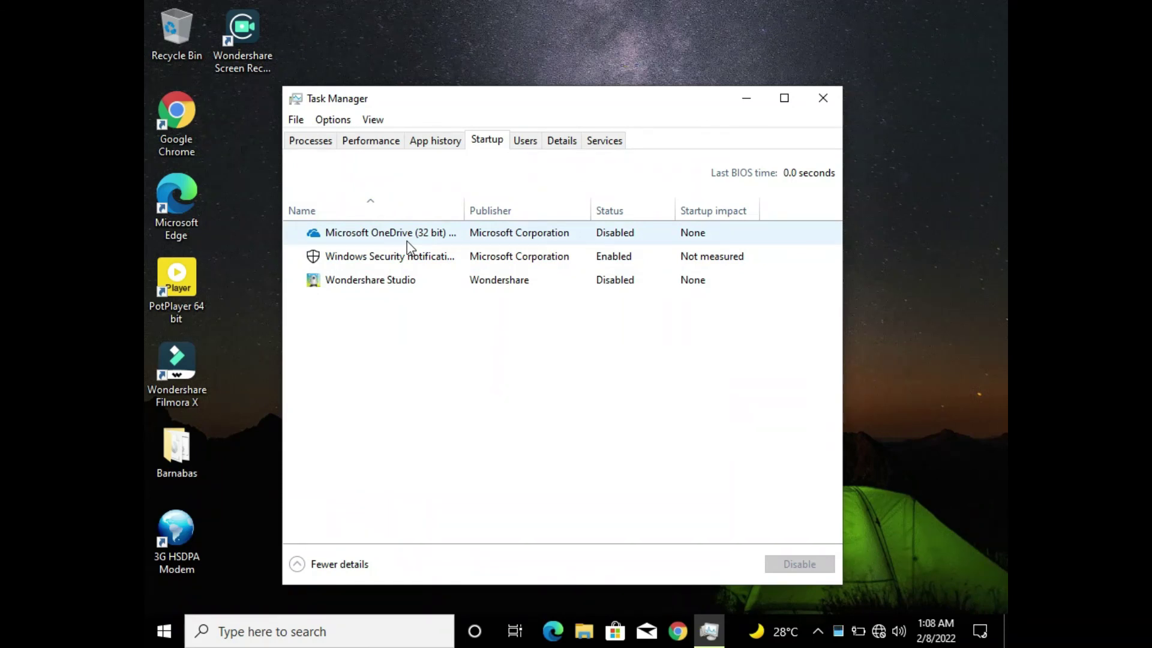
right_click(376, 259)
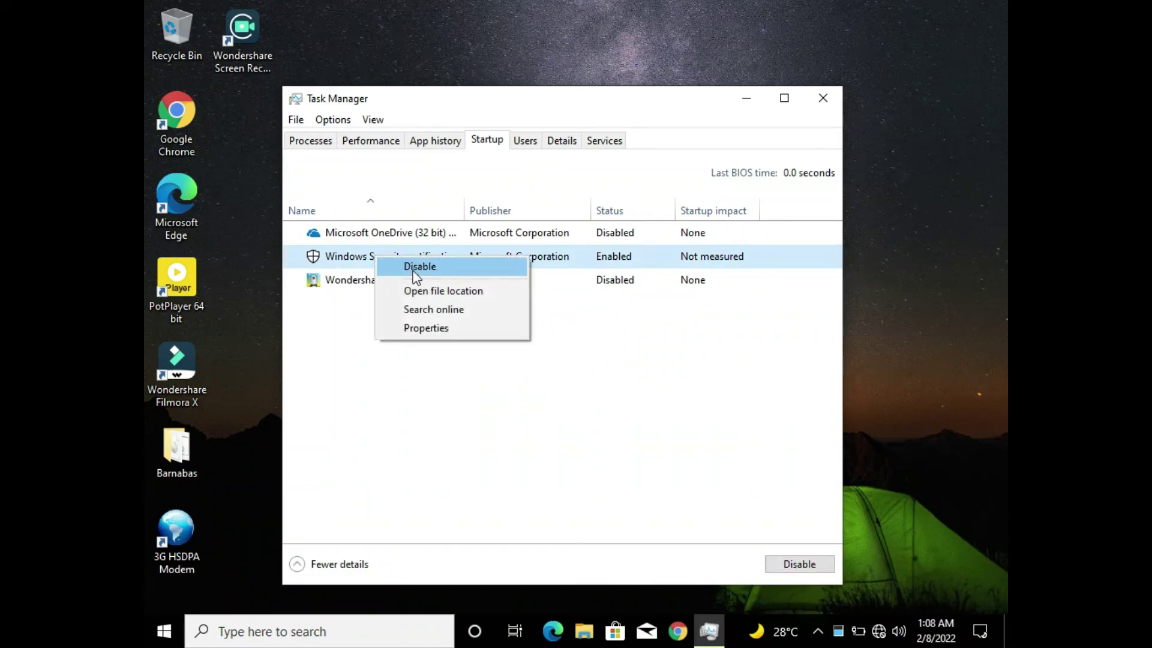
left_click(347, 331)
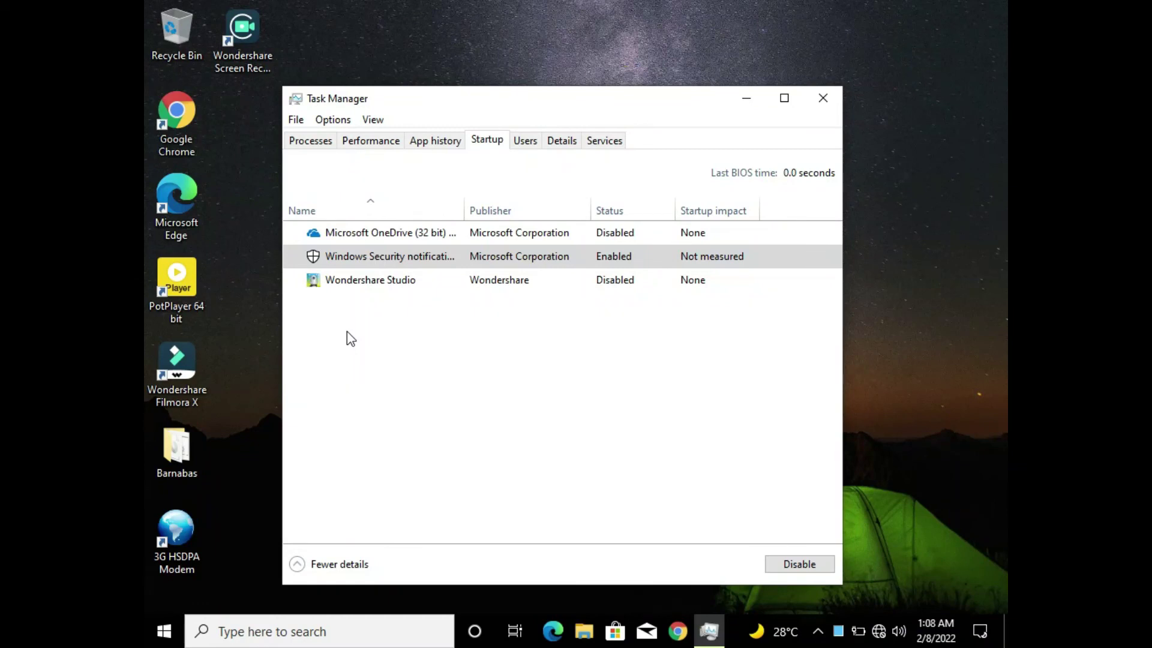
left_click(823, 102)
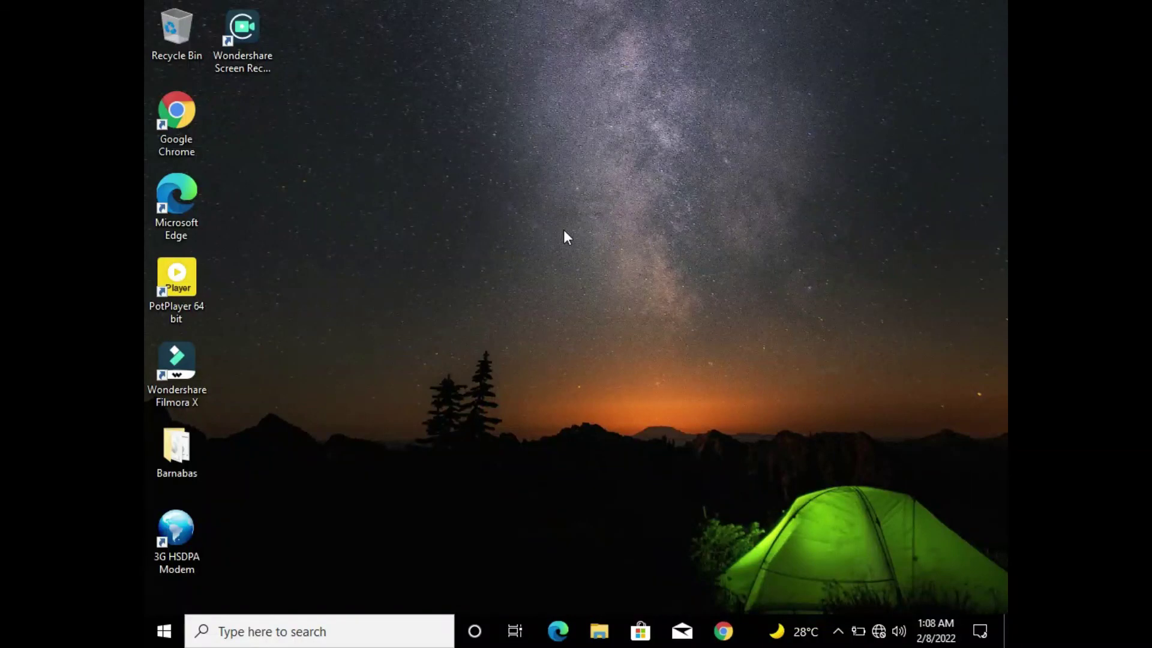
Reopen Task Manager, examine the CPU performance graph and processor details, and close it again
right_click(173, 628)
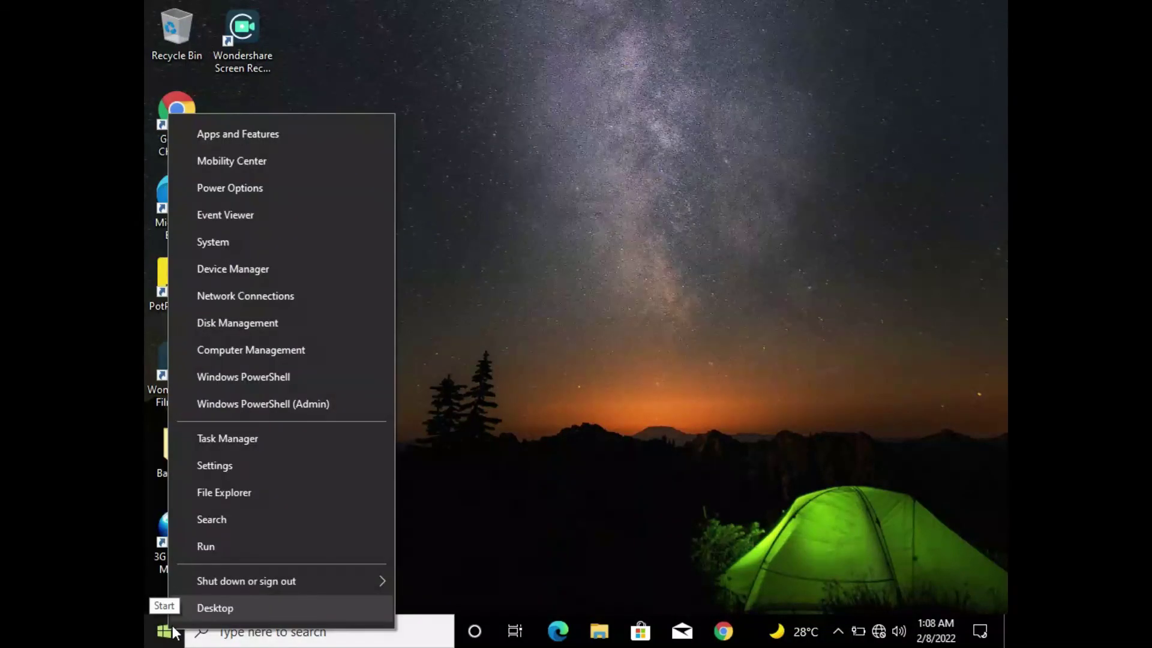
left_click(227, 438)
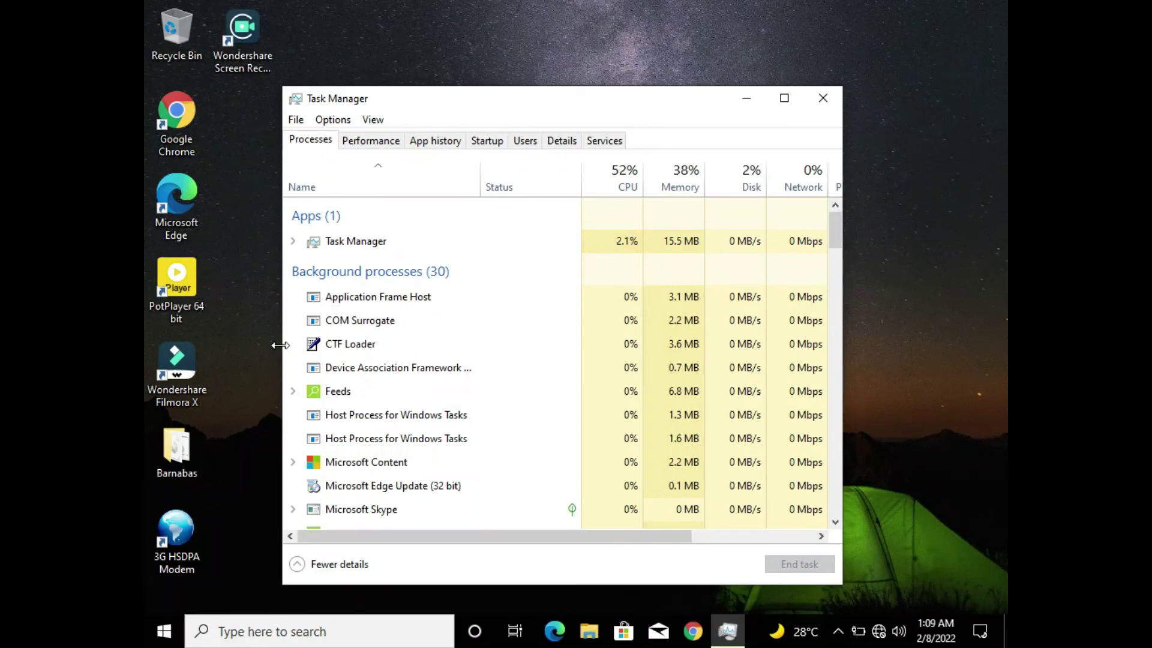
left_click(368, 143)
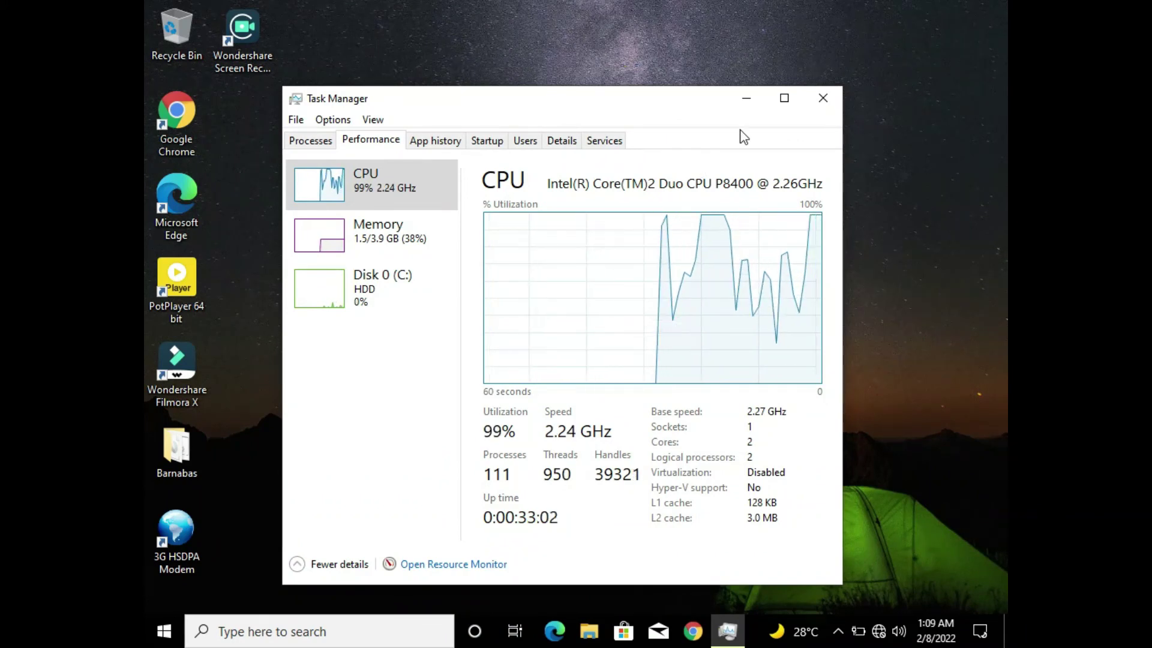
left_click(823, 99)
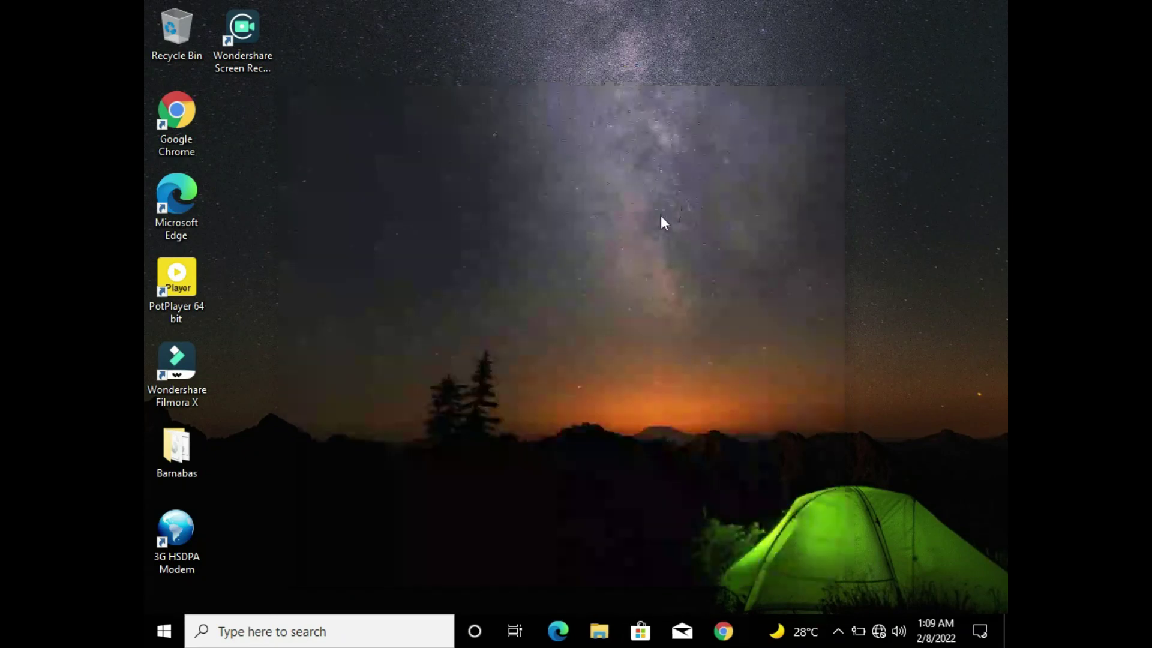